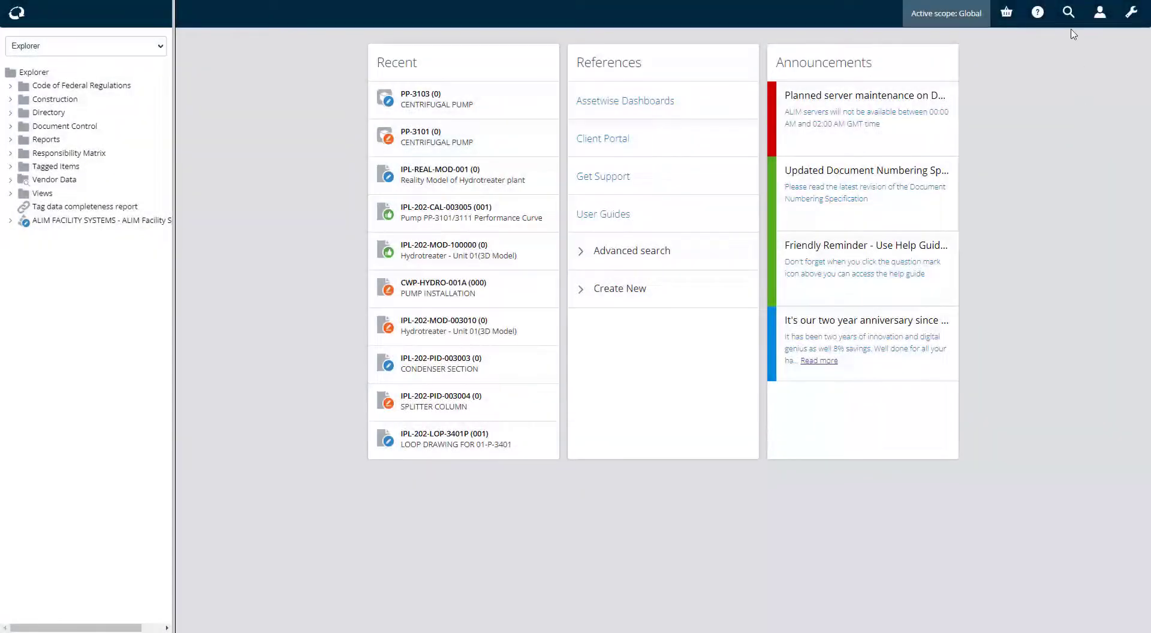
Search the tags for PP-3113 and open the matching centrifugal pump record
{"action": "left_click", "coordinate": [1069, 12]}
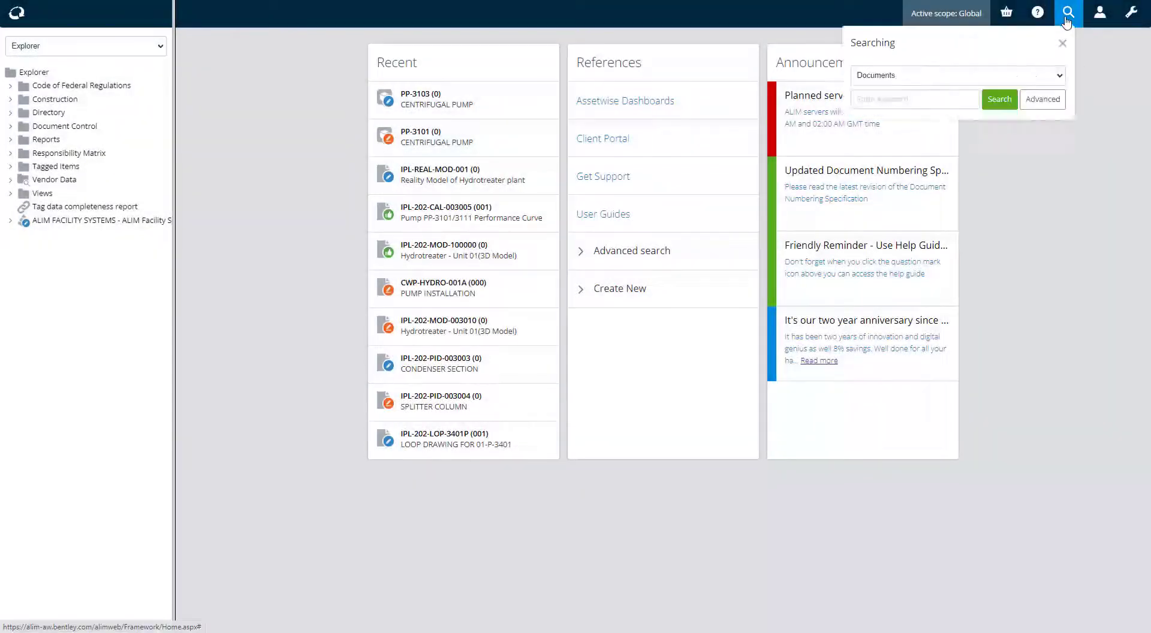
{"action": "left_click", "coordinate": [888, 83]}
{"action": "left_click", "coordinate": [882, 235]}
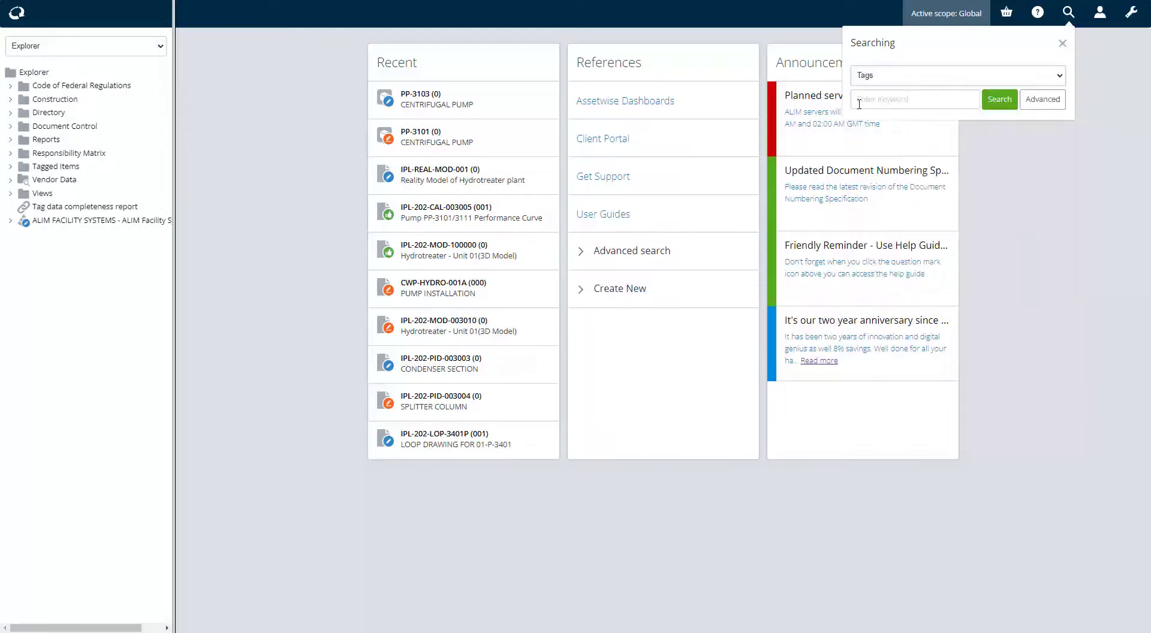
{"action": "type", "text": "P"}
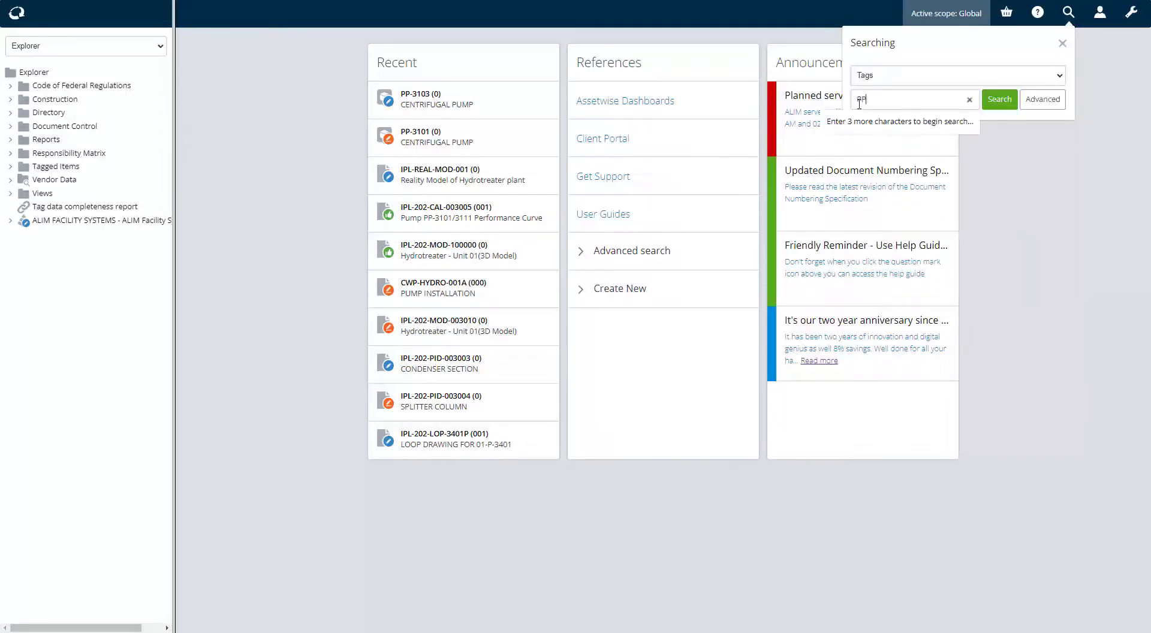
{"action": "type", "text": "P-3113"}
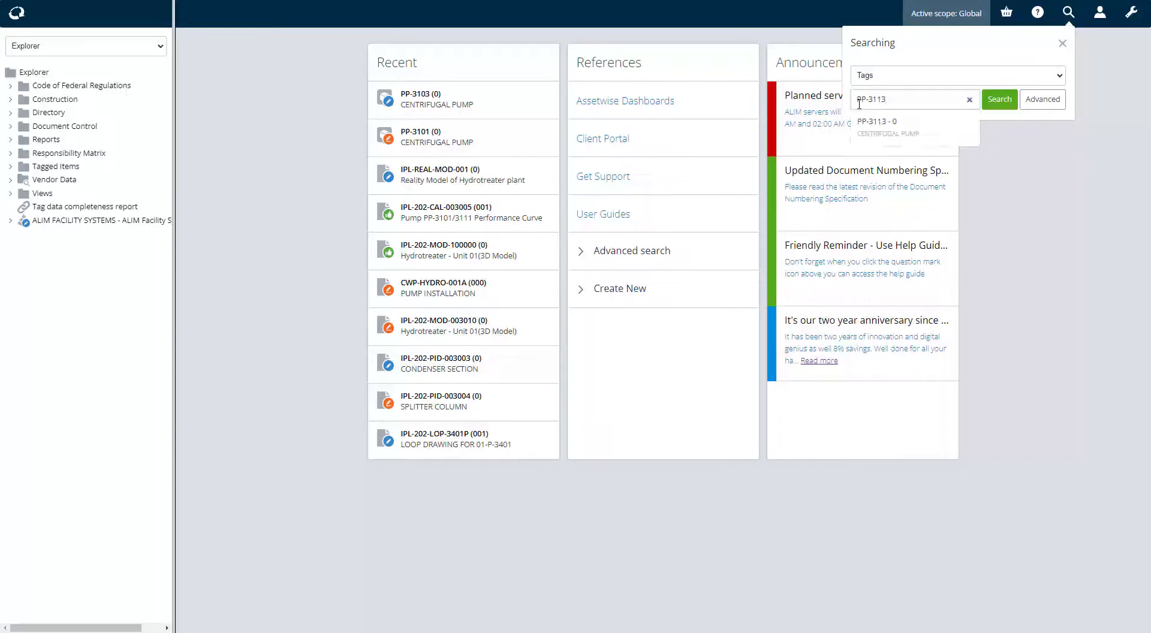
{"action": "left_click", "coordinate": [881, 128]}
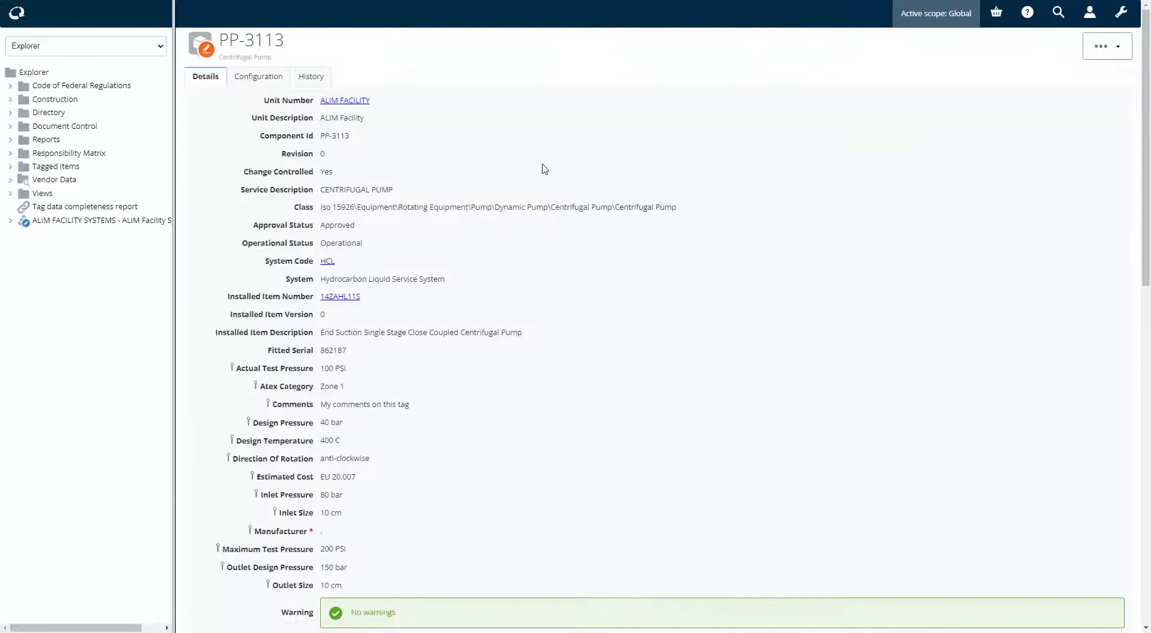
Review the PP-3113 attributes and related records, including the expanded Grouped Virtual Items section
{"action": "scroll", "coordinate": [379, 222], "scroll_direction": "down", "scroll_amount": 7}
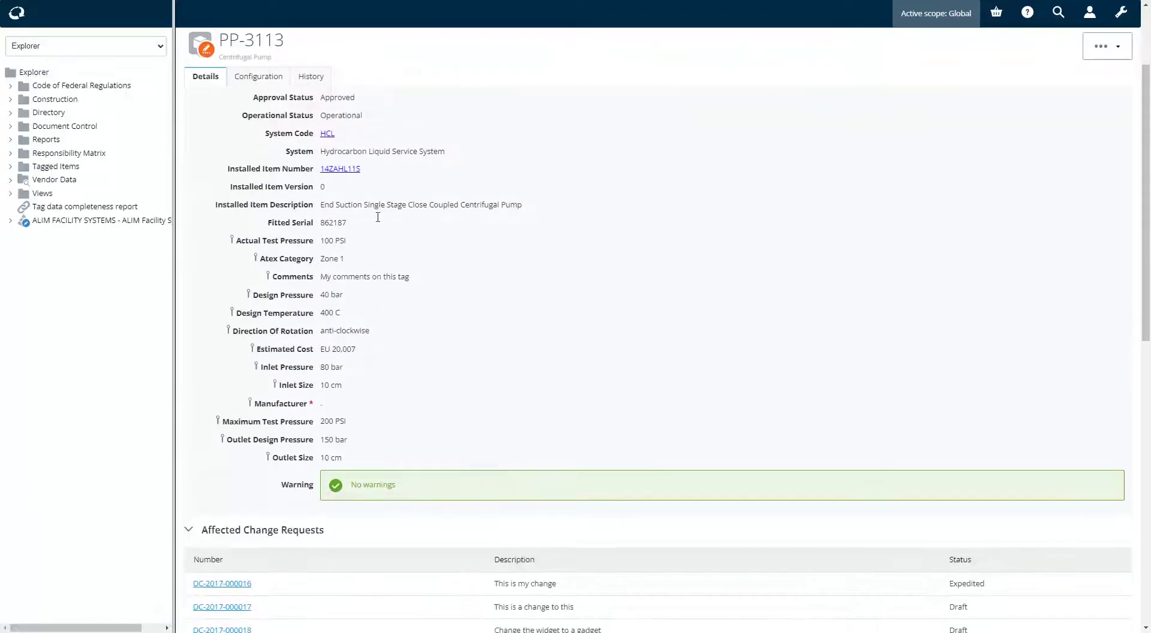
{"action": "scroll", "coordinate": [379, 222], "scroll_direction": "down", "scroll_amount": 5}
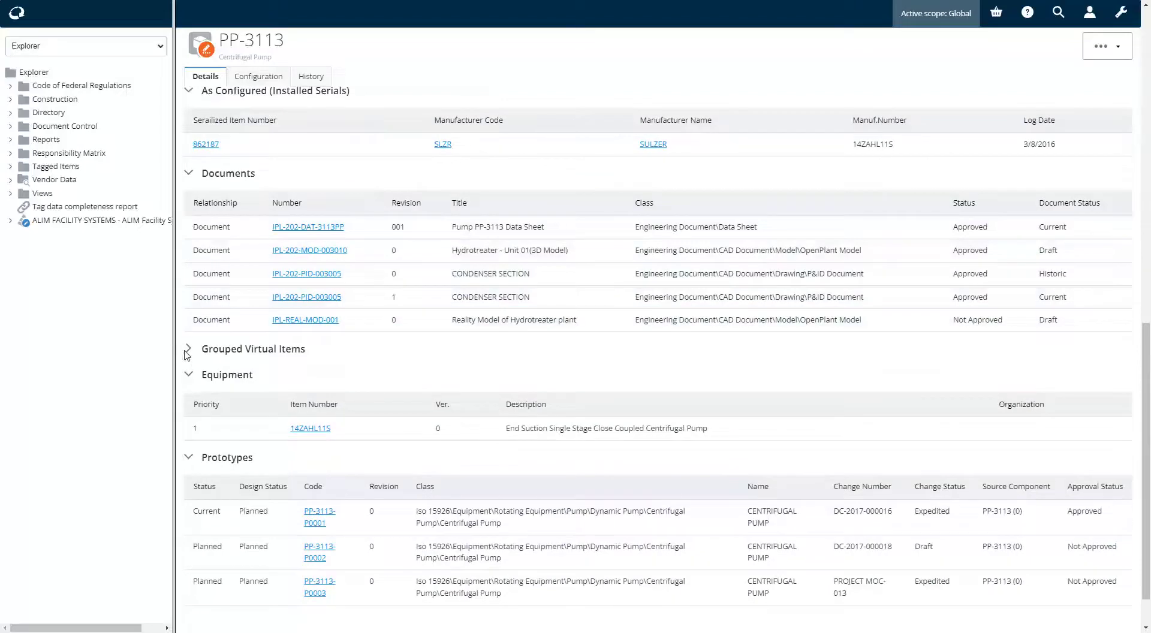
{"action": "left_click", "coordinate": [188, 350]}
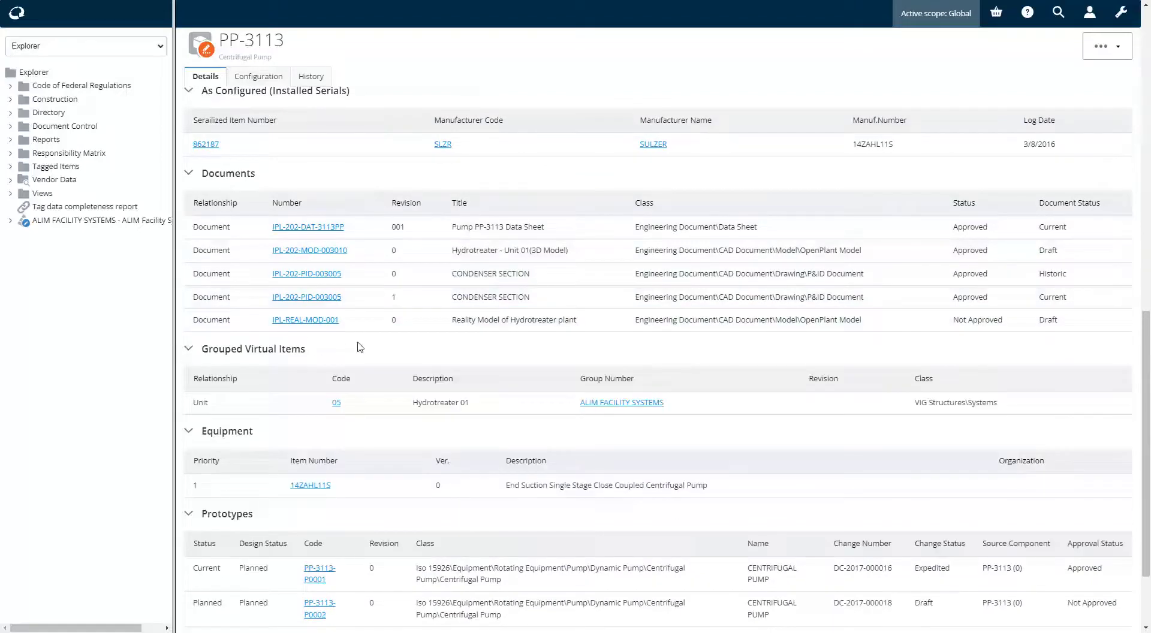
{"action": "scroll", "coordinate": [360, 347], "scroll_direction": "up", "scroll_amount": 10}
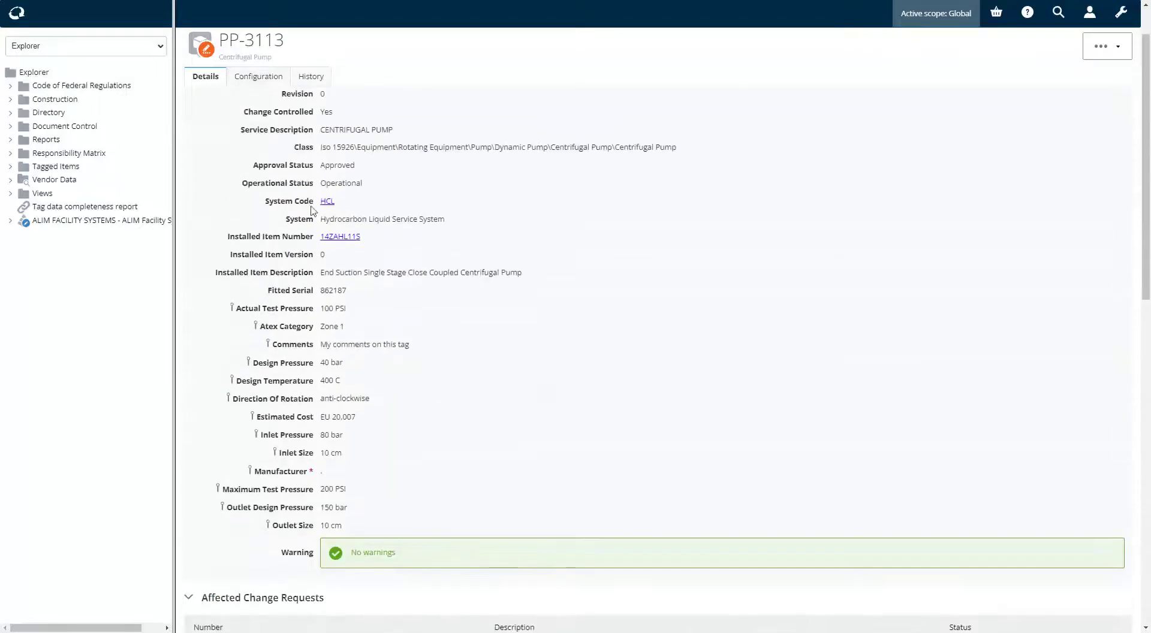
{"action": "scroll", "coordinate": [266, 87], "scroll_direction": "up", "scroll_amount": 1}
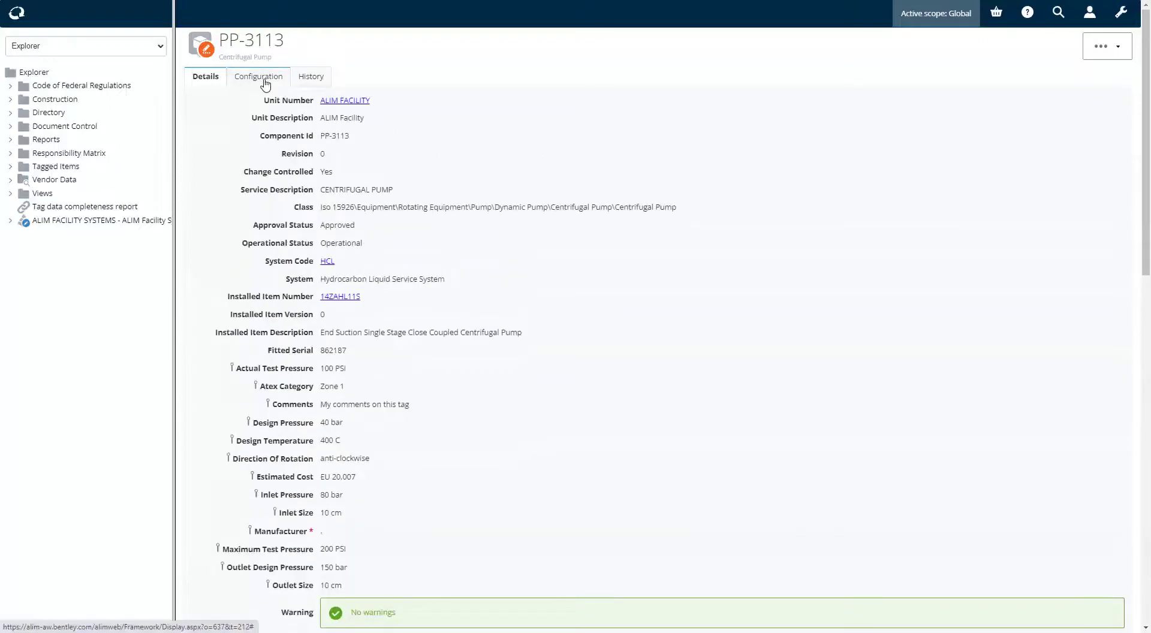
Examine the pump's configuration and history, expanding the audit details to read them and collapsing them again
{"action": "left_click", "coordinate": [265, 81]}
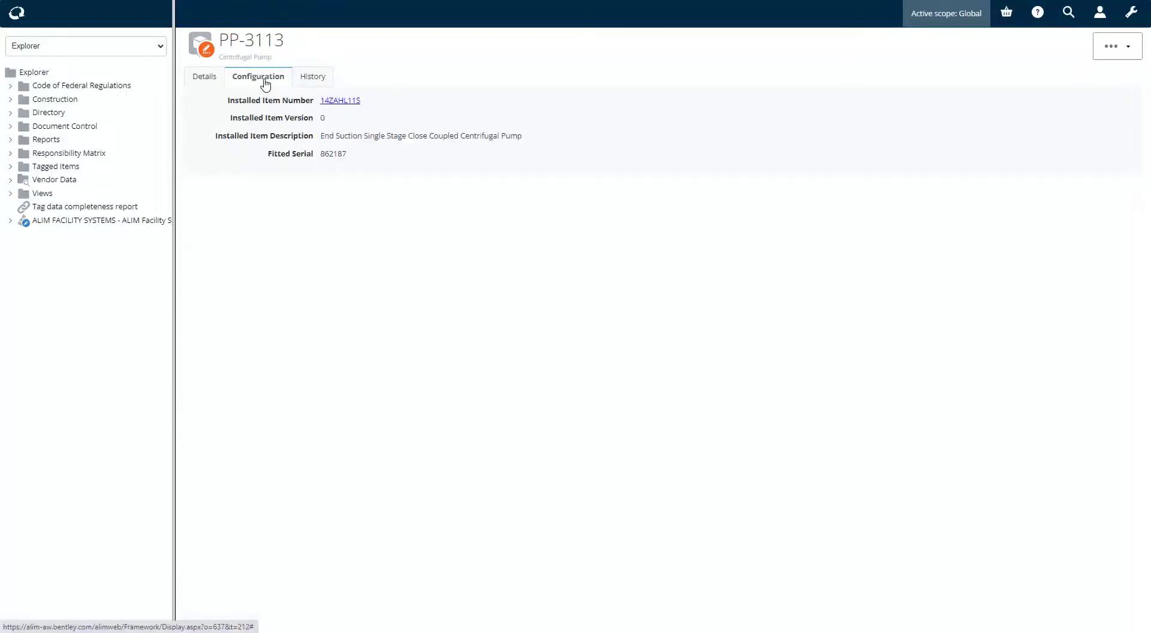
{"action": "left_click", "coordinate": [310, 78]}
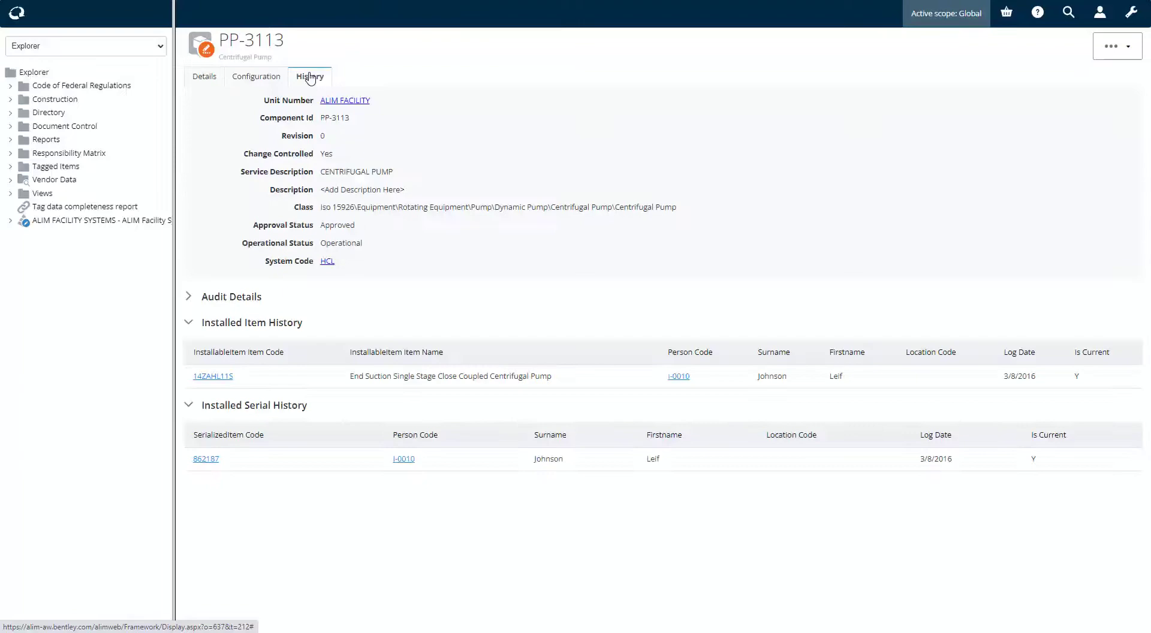
{"action": "left_click", "coordinate": [189, 298]}
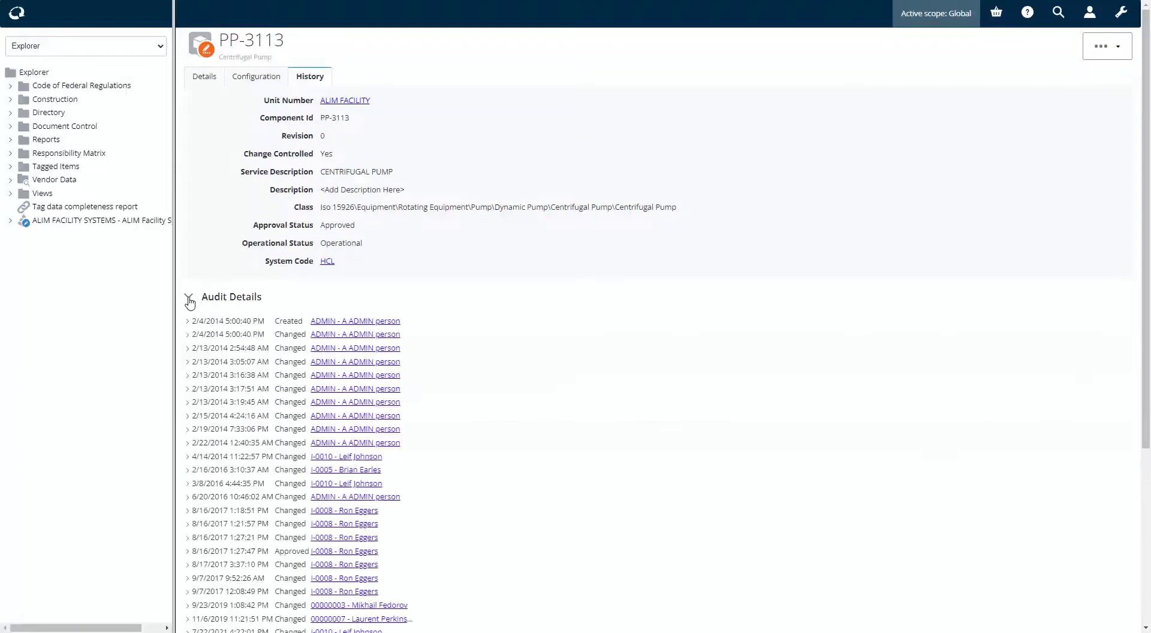
{"action": "scroll", "coordinate": [258, 333], "scroll_direction": "down", "scroll_amount": 4}
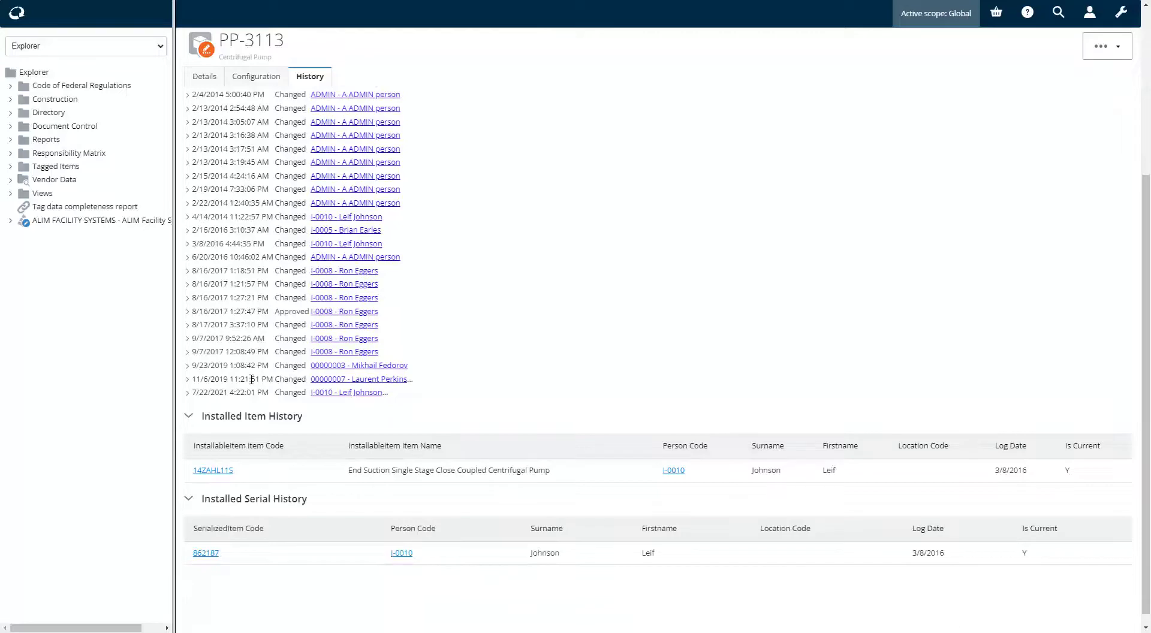
{"action": "scroll", "coordinate": [251, 379], "scroll_direction": "up", "scroll_amount": 4}
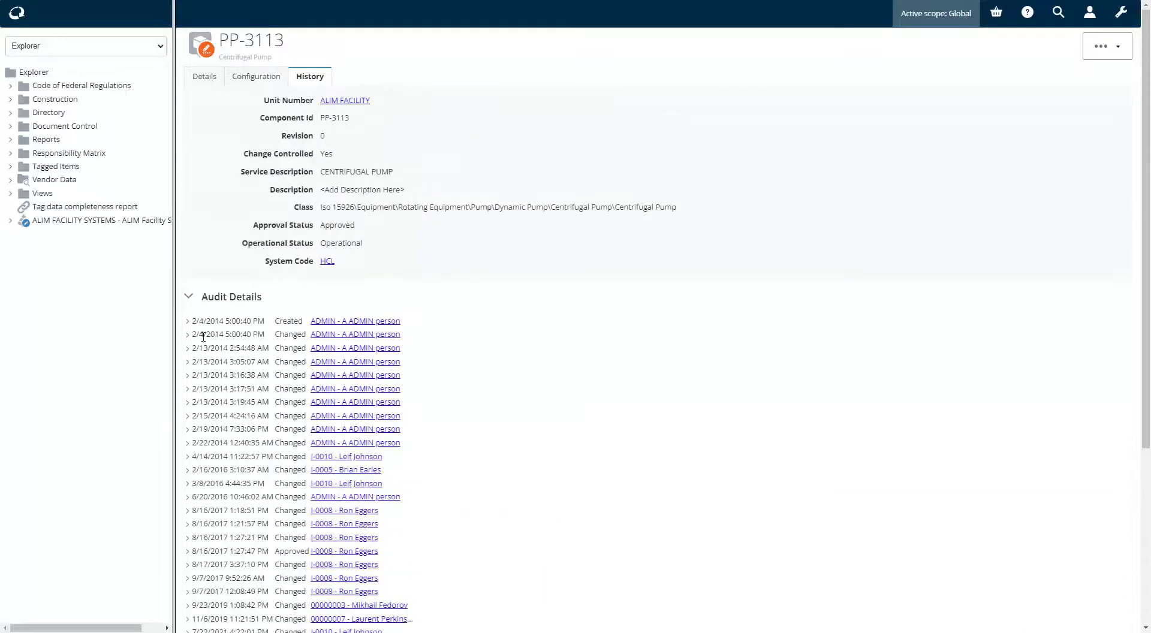
{"action": "left_click", "coordinate": [190, 296]}
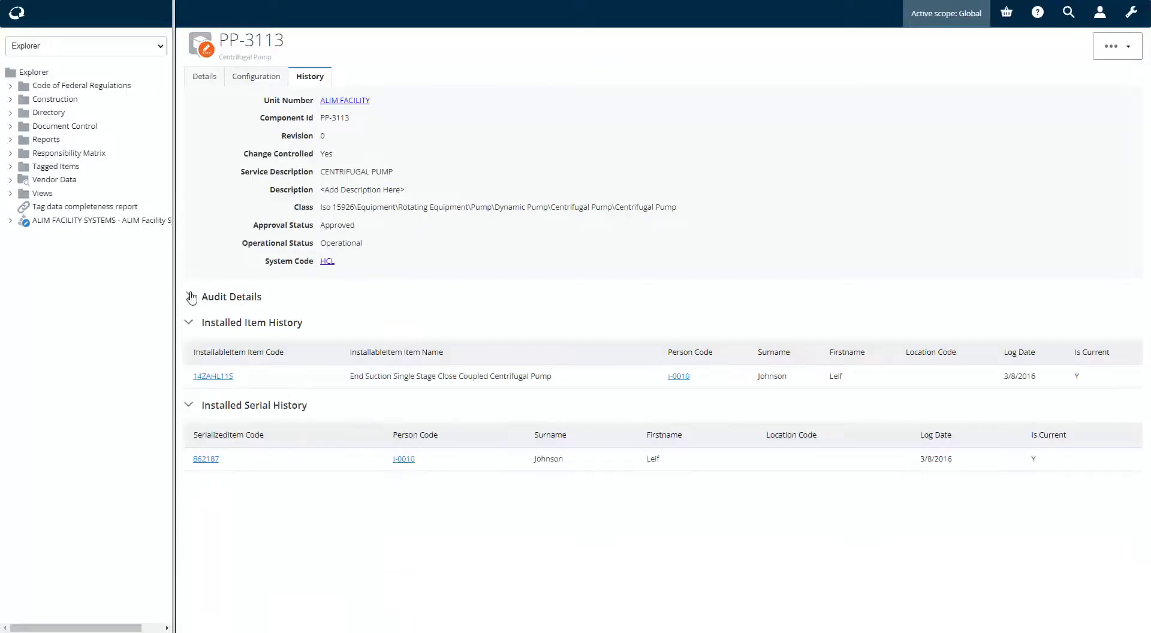
Return to the PP-3113 details, open the pump in the 3D model and inspect it among the surrounding vessels and pipework
{"action": "left_click", "coordinate": [205, 76]}
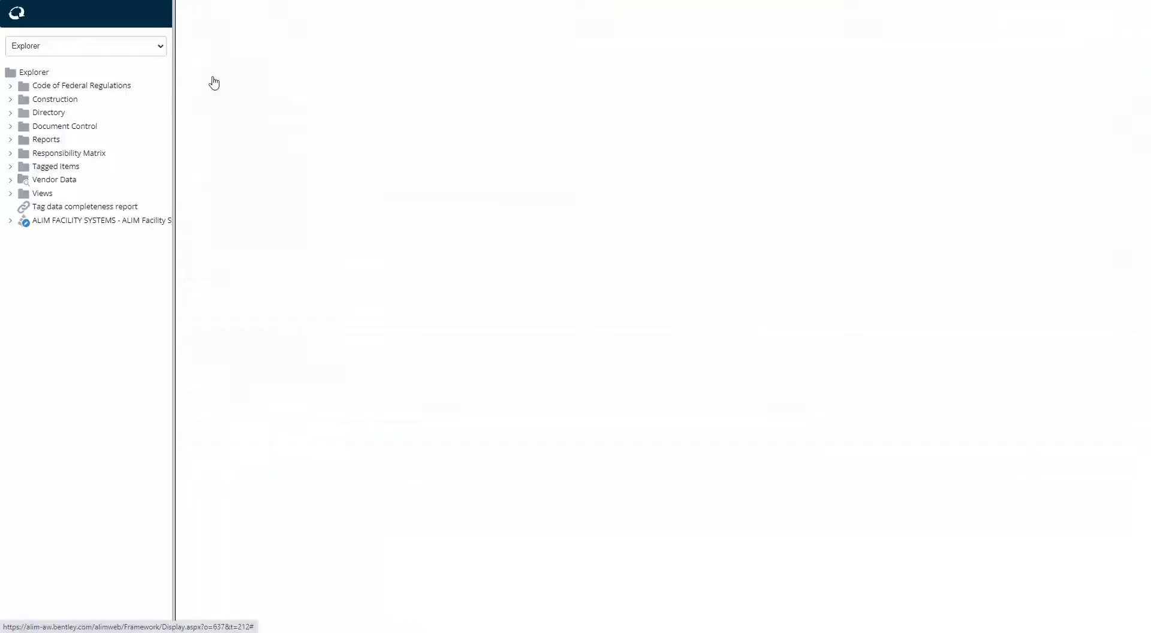
{"action": "left_click", "coordinate": [1117, 52]}
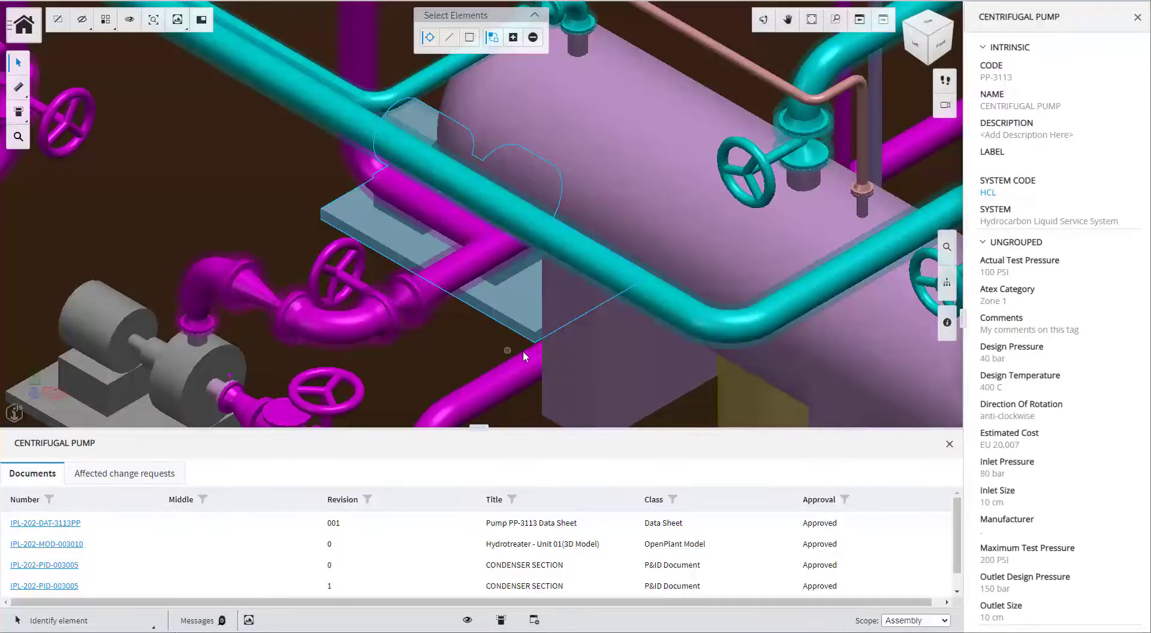
{"action": "left_click", "coordinate": [763, 19]}
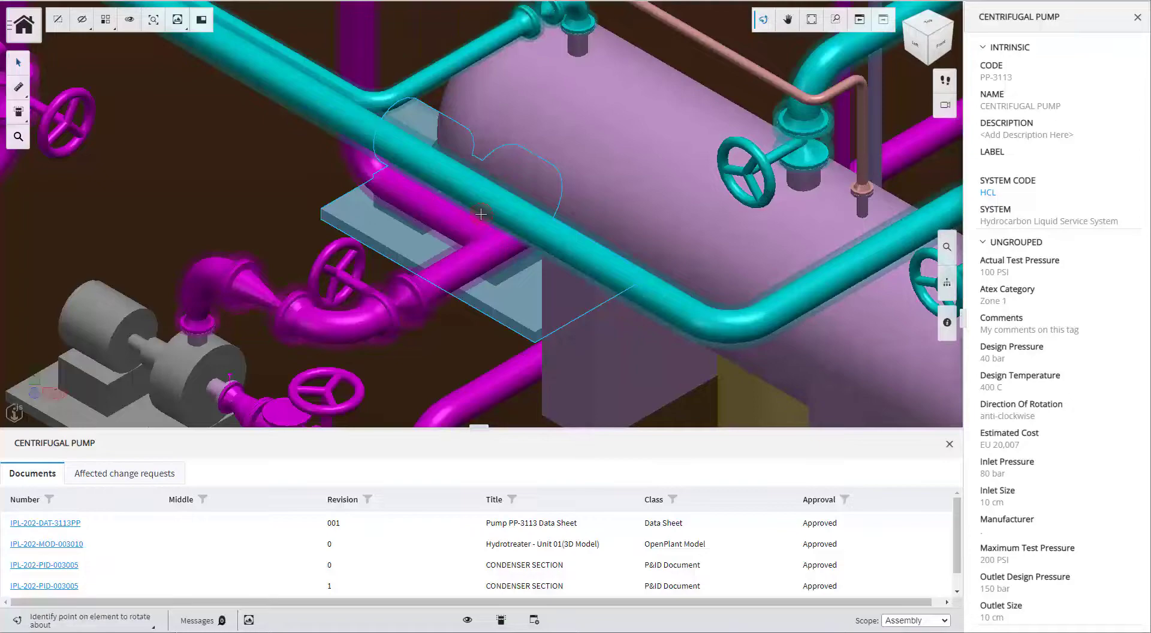
{"action": "left_click_drag", "start_coordinate": [616, 218], "coordinate": [442, 226]}
{"action": "left_click", "coordinate": [788, 19]}
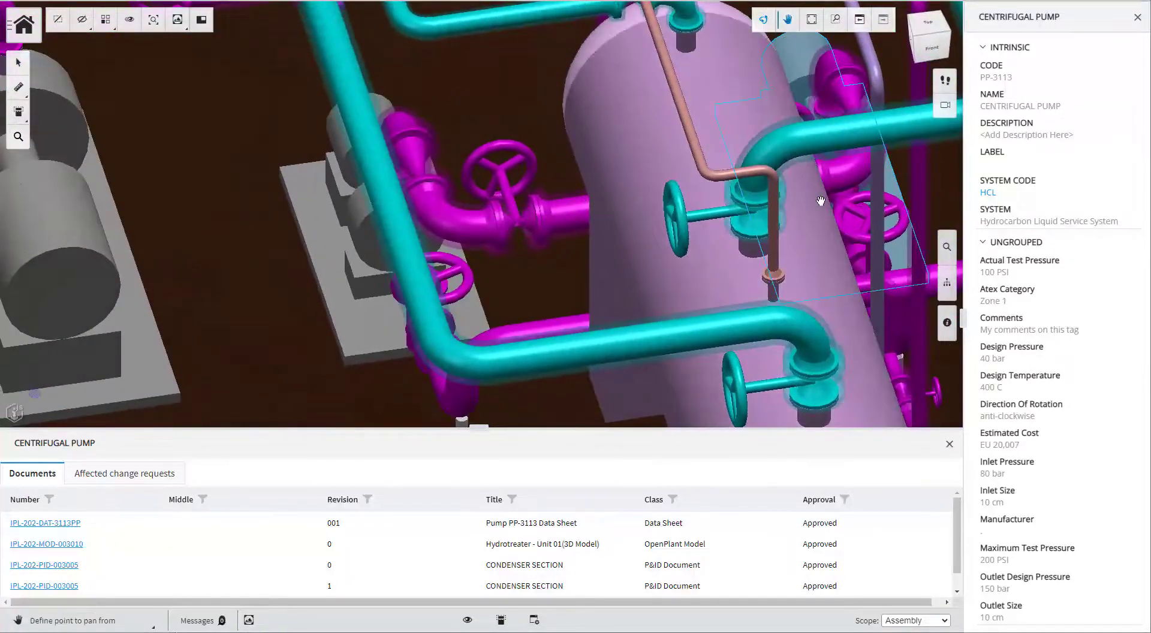
{"action": "left_click_drag", "start_coordinate": [815, 204], "coordinate": [750, 83]}
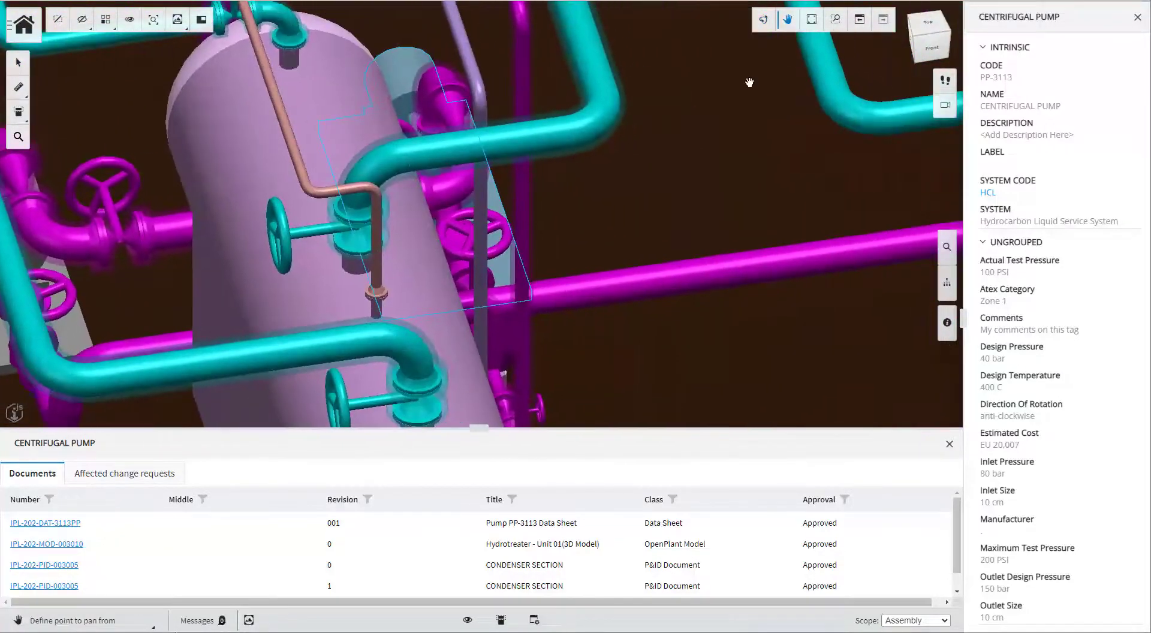
{"action": "left_click", "coordinate": [766, 24]}
{"action": "left_click_drag", "start_coordinate": [533, 244], "coordinate": [398, 219]}
{"action": "scroll", "coordinate": [678, 288], "scroll_direction": "down", "scroll_amount": 5}
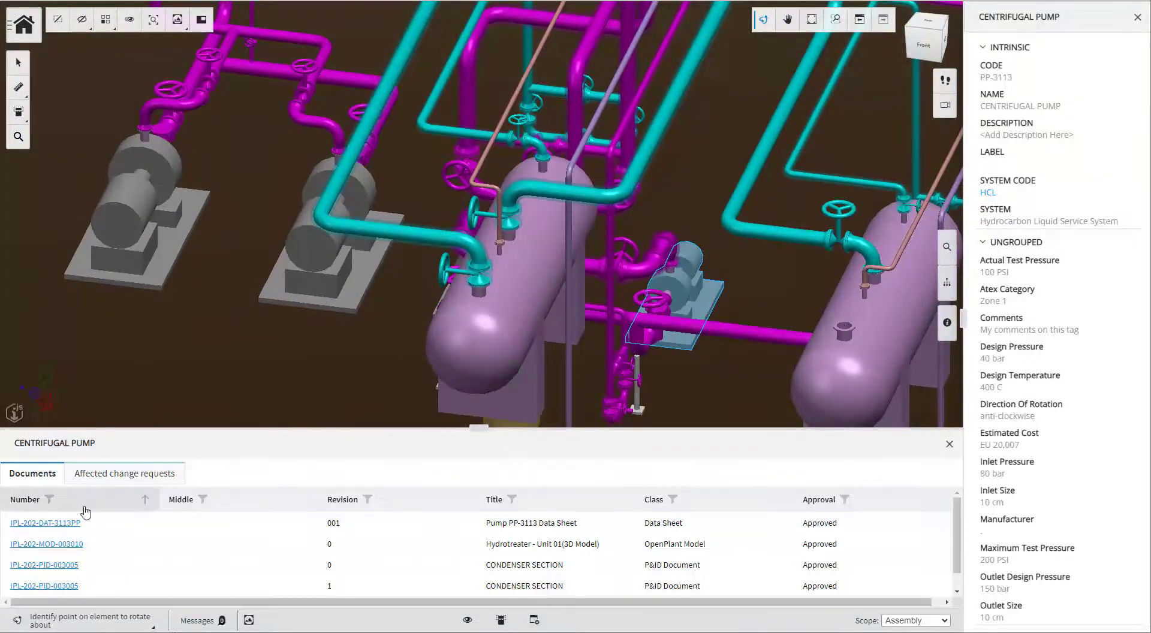
Review the documents and affected change requests linked to pump PP-3113, ending on the documents list
{"action": "scroll", "coordinate": [71, 542], "scroll_direction": "down", "scroll_amount": 1}
{"action": "scroll", "coordinate": [72, 547], "scroll_direction": "up", "scroll_amount": 1}
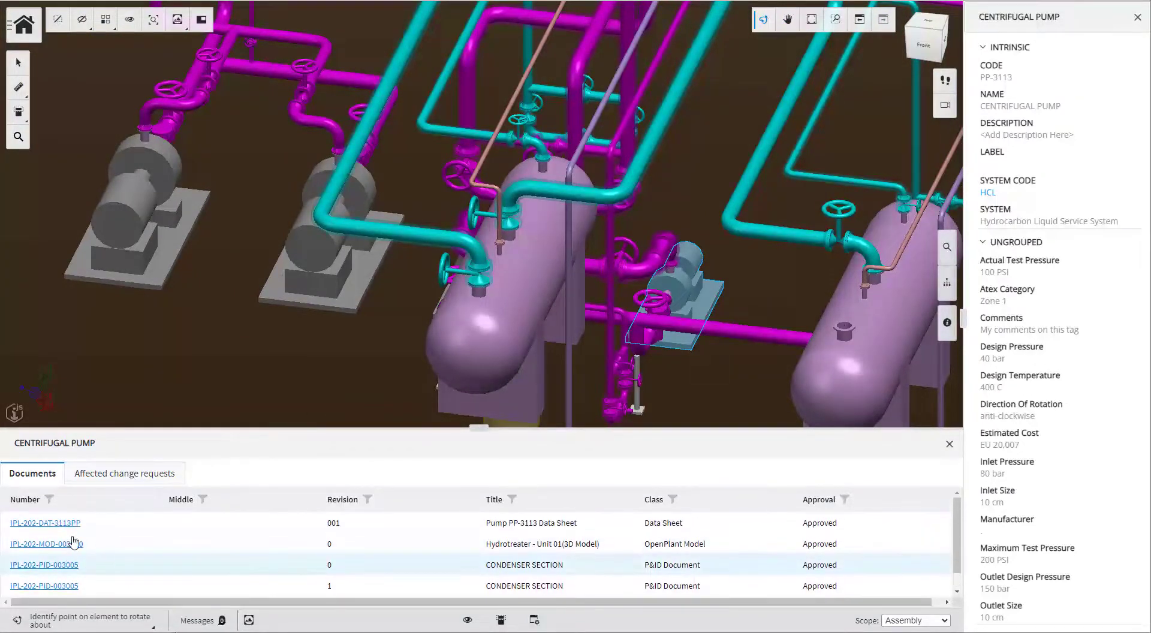
{"action": "left_click", "coordinate": [118, 475]}
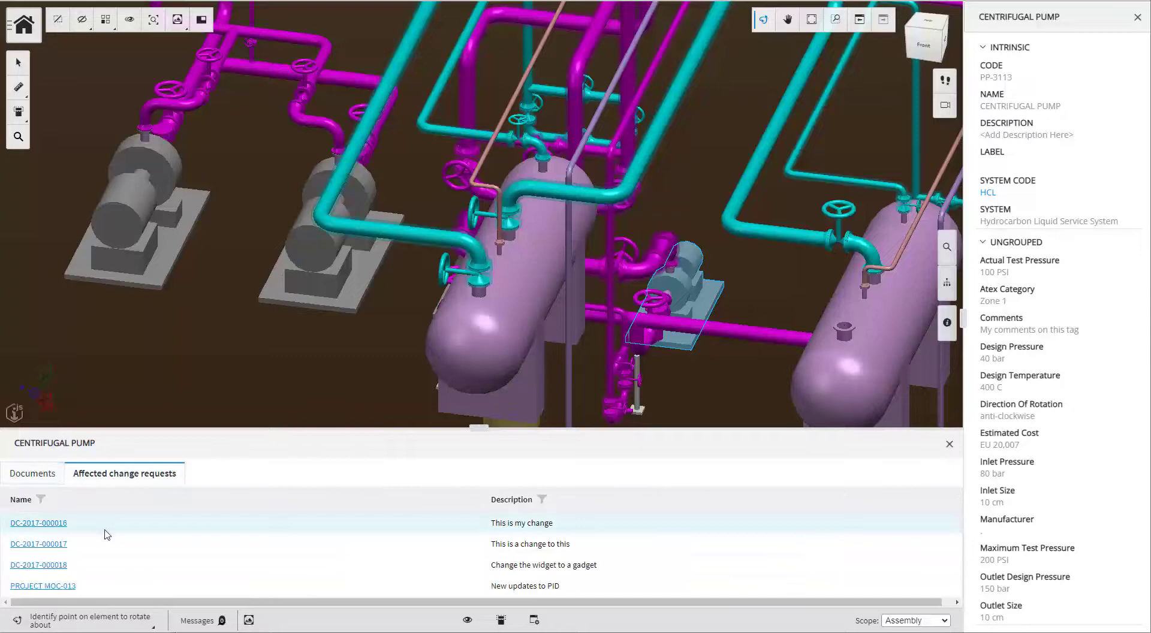
{"action": "left_click", "coordinate": [46, 475]}
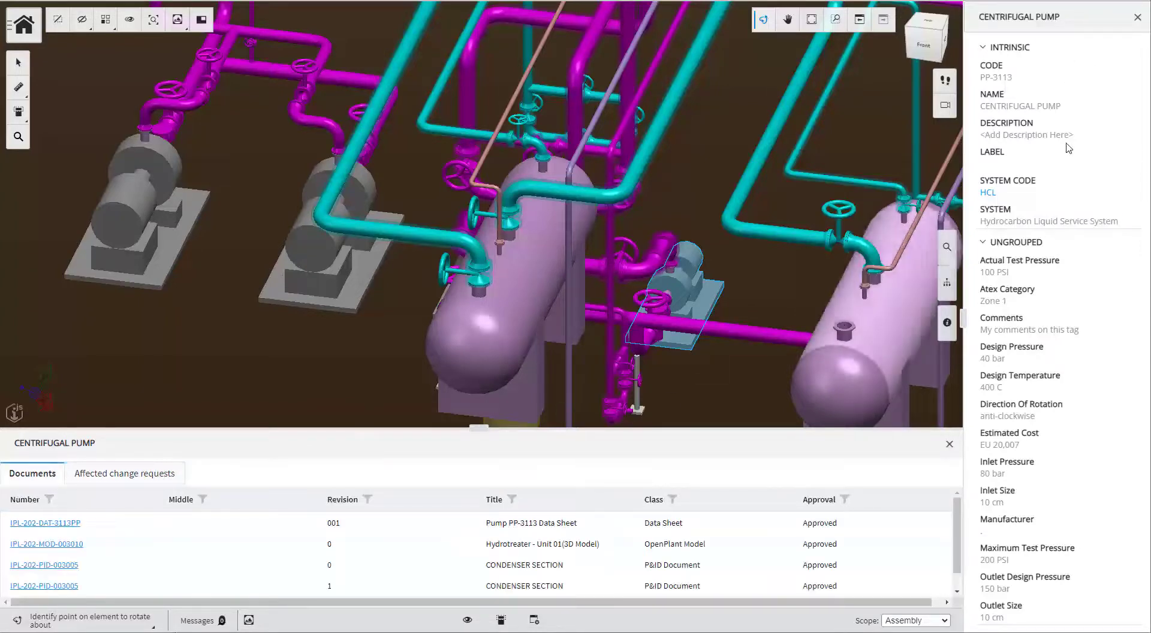
Fit the whole plant model in view and window-zoom into the process unit around the small orange tank
{"action": "left_click", "coordinate": [812, 22]}
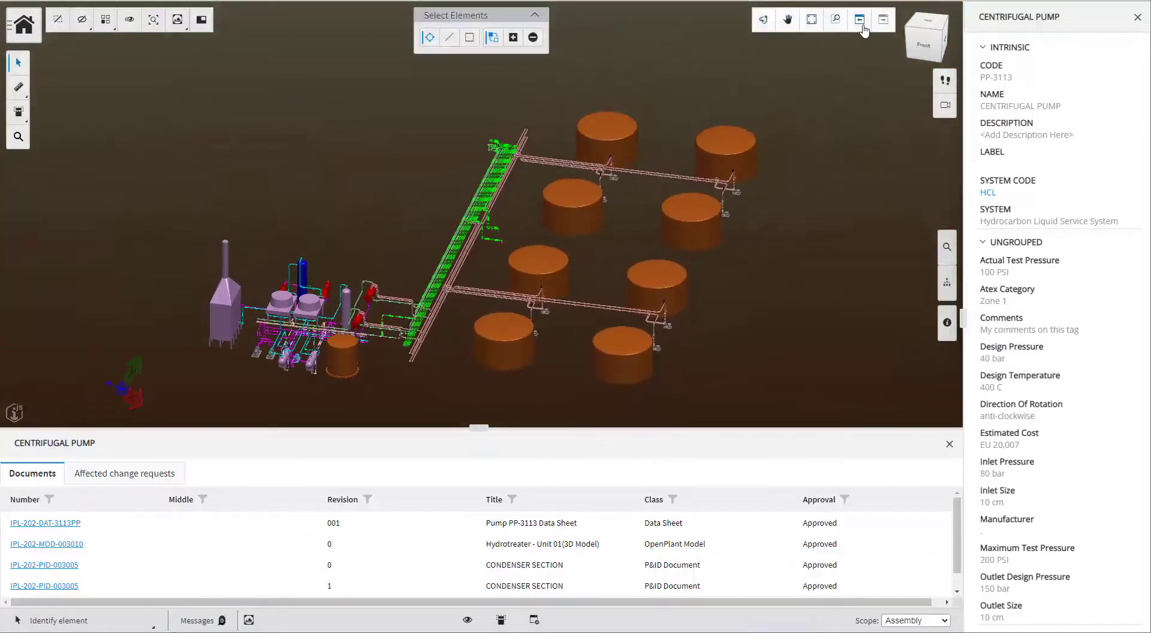
{"action": "left_click", "coordinate": [836, 19]}
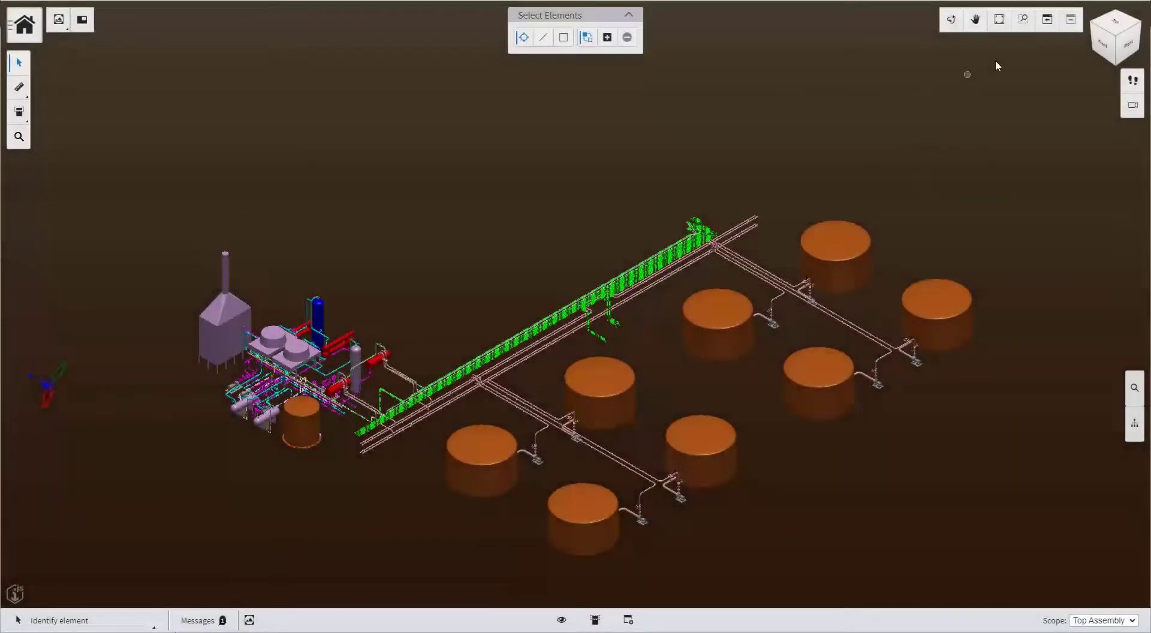
{"action": "left_click", "coordinate": [1022, 19]}
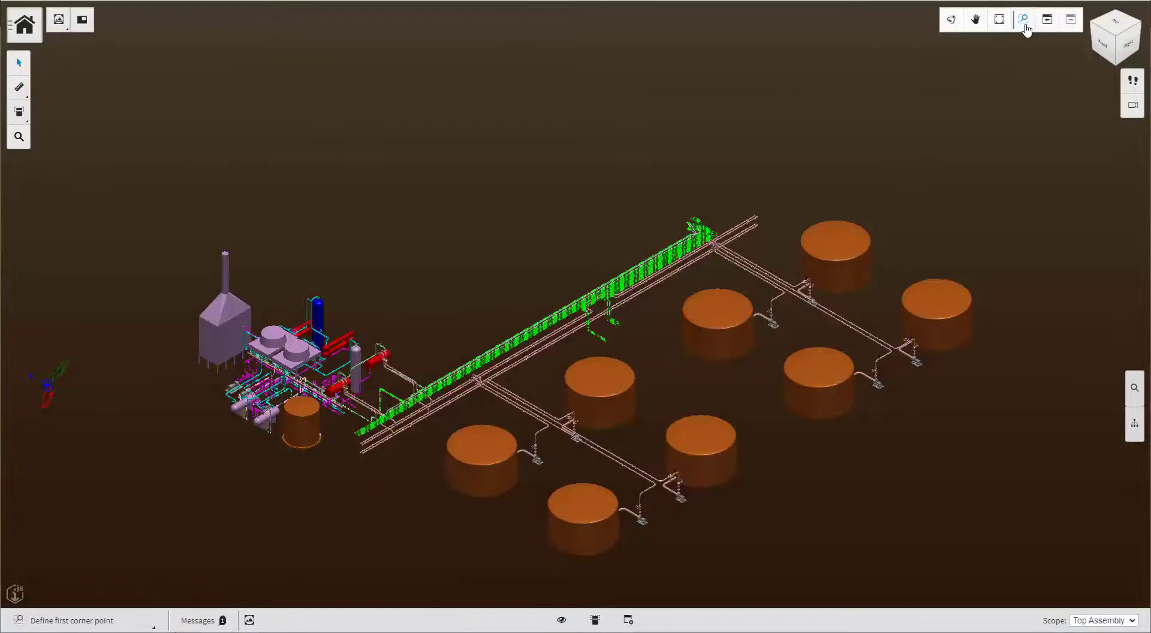
{"action": "left_click", "coordinate": [252, 355]}
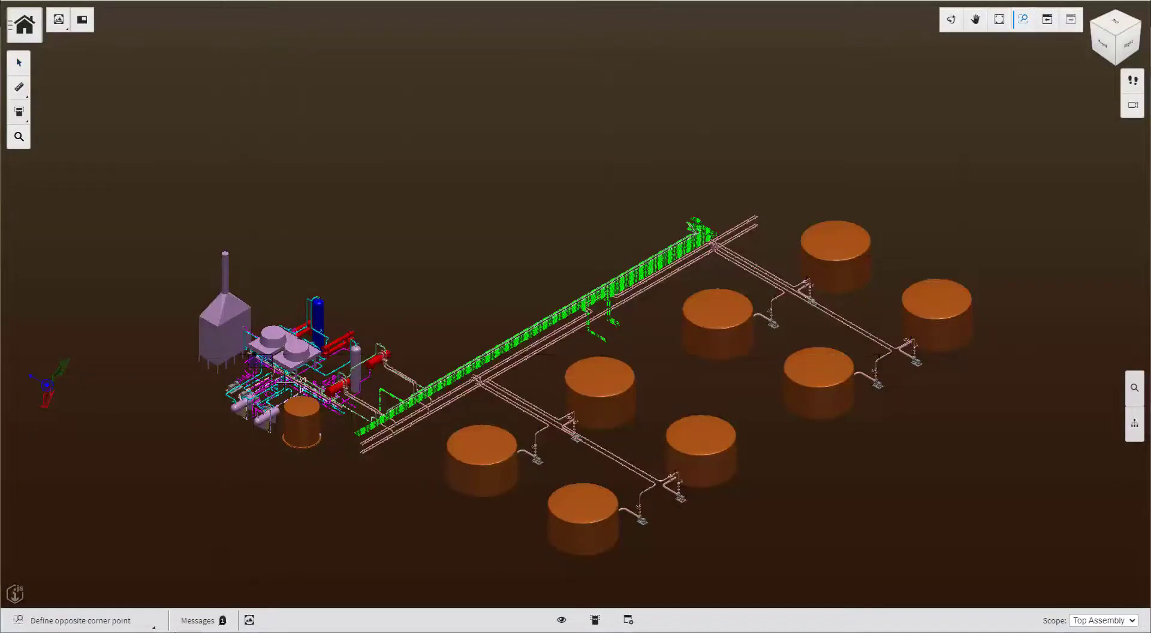
{"action": "left_click", "coordinate": [405, 441]}
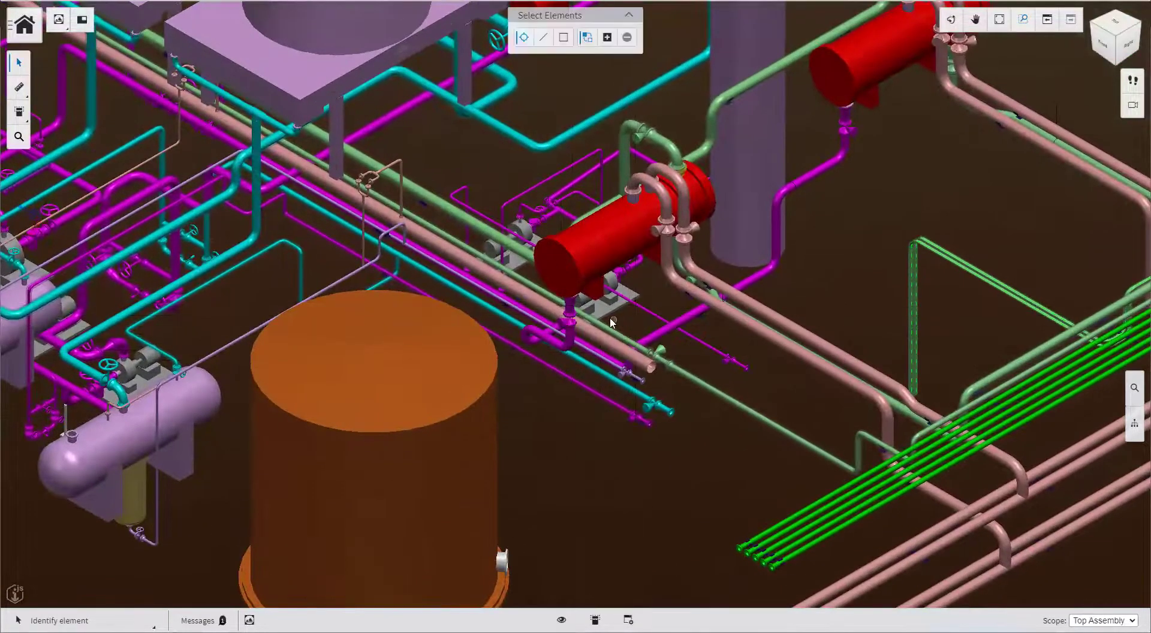
Select centrifugal pump PP-3112, emphasize it against the transparent plant model and restore the normal display of all elements
{"action": "left_click", "coordinate": [608, 315]}
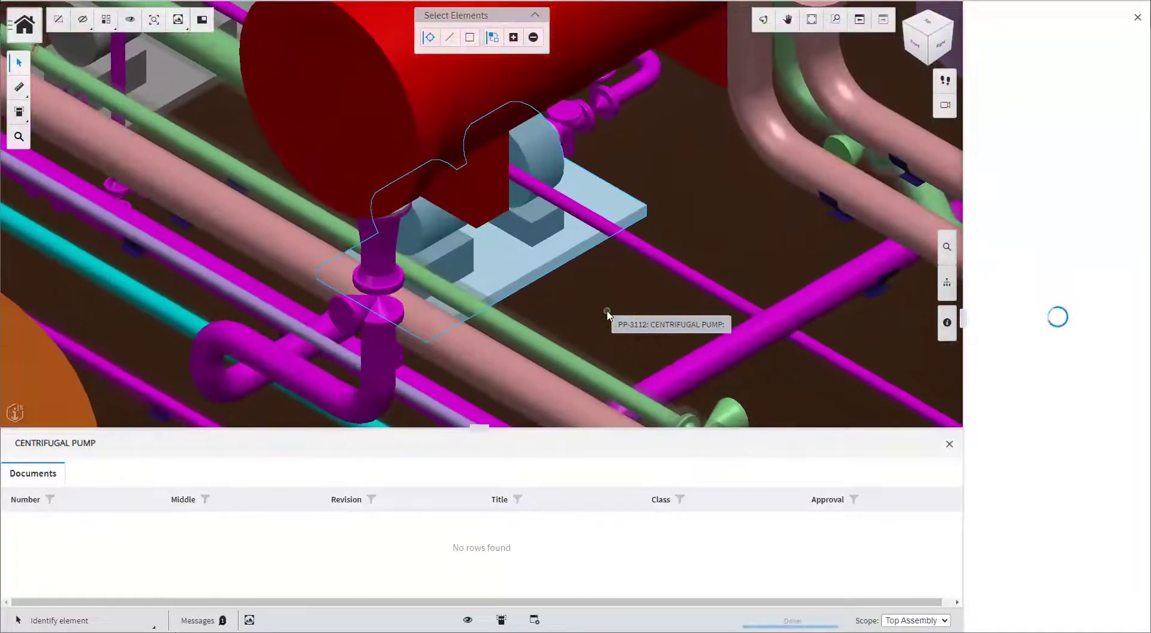
{"action": "left_click", "coordinate": [130, 19]}
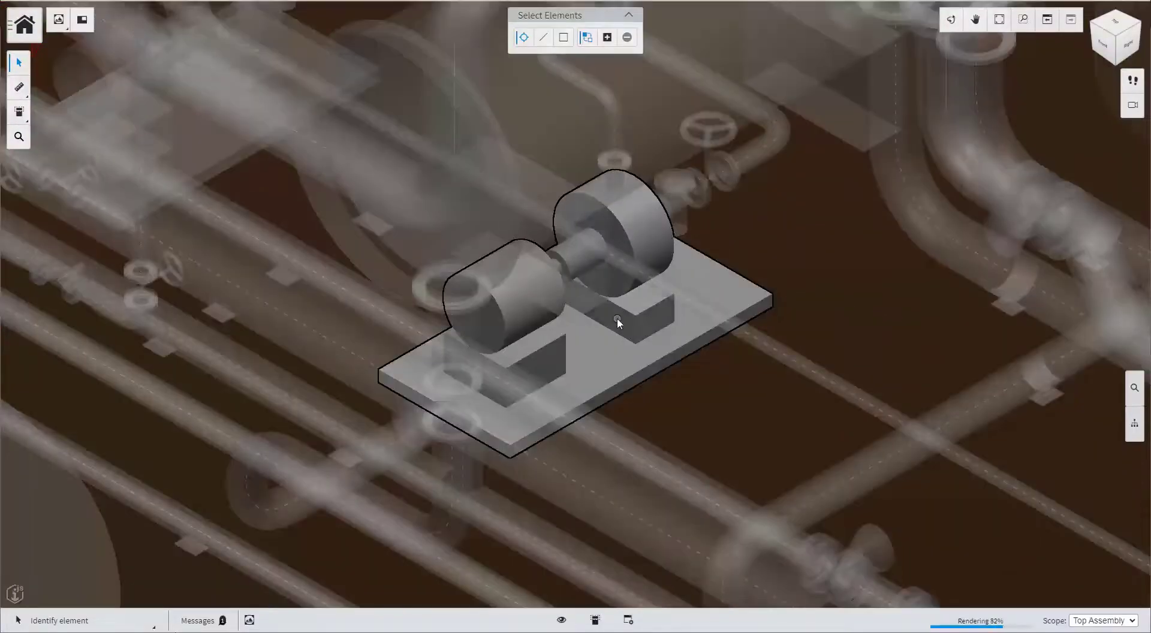
{"action": "scroll", "coordinate": [618, 319], "scroll_direction": "down", "scroll_amount": 10}
{"action": "scroll", "coordinate": [619, 322], "scroll_direction": "down", "scroll_amount": 5}
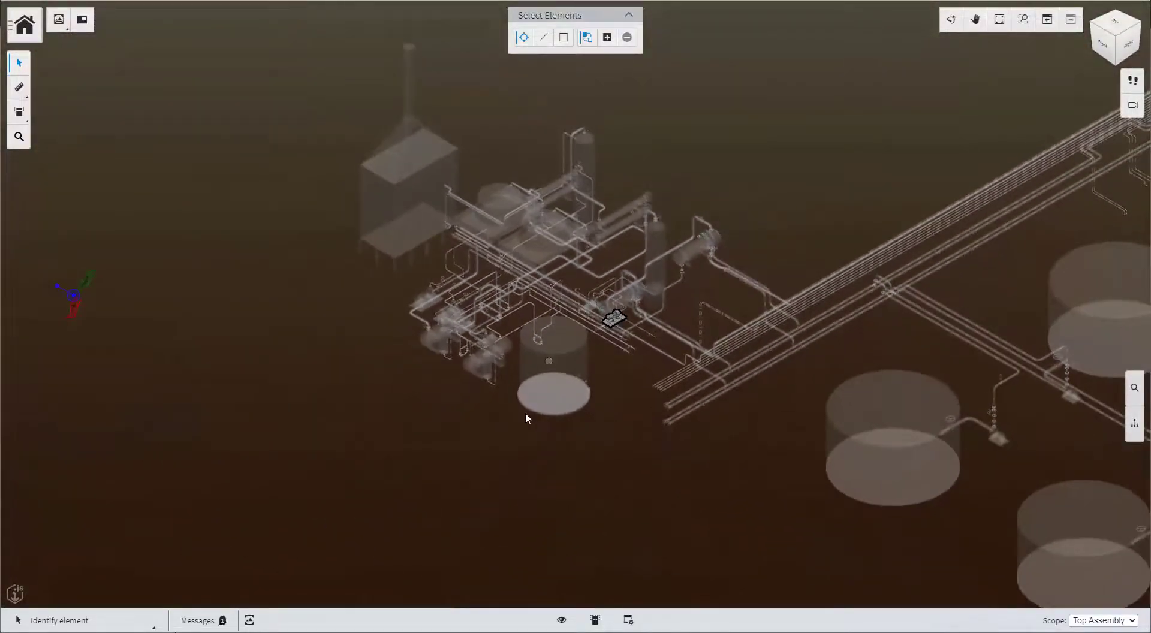
{"action": "left_click", "coordinate": [562, 621]}
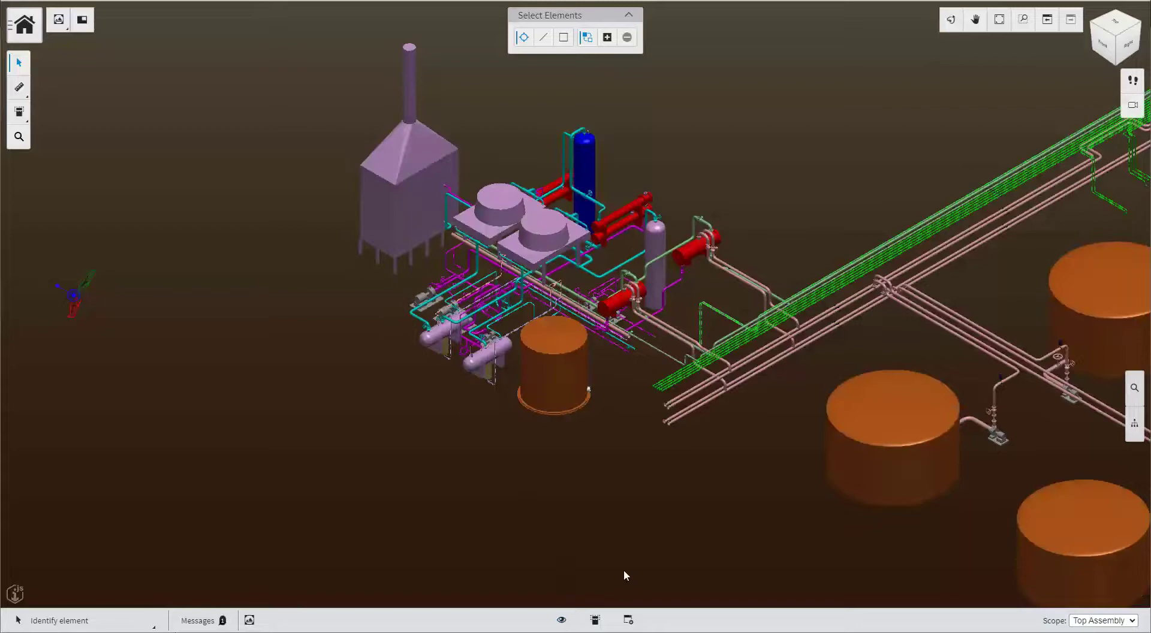
Rotate the plant to another isometric view and select pumps PP-3103, PP-3111 and PP-3101 in turn to review their data
{"action": "left_click", "coordinate": [1092, 25]}
{"action": "scroll", "coordinate": [595, 428], "scroll_direction": "up", "scroll_amount": 10}
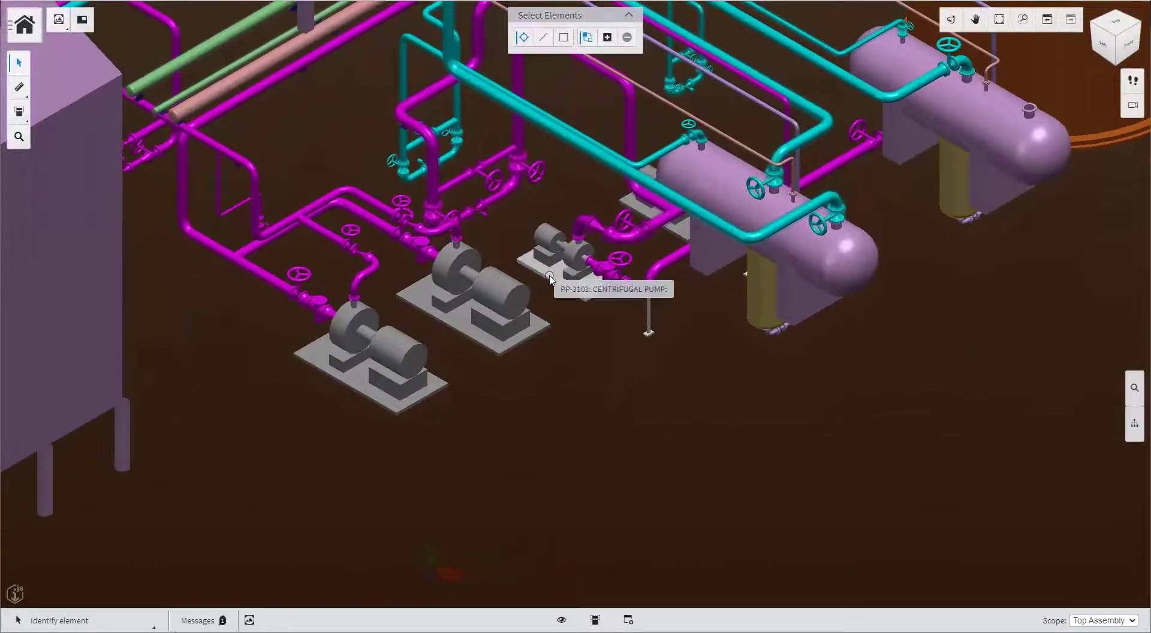
{"action": "left_click", "coordinate": [550, 279]}
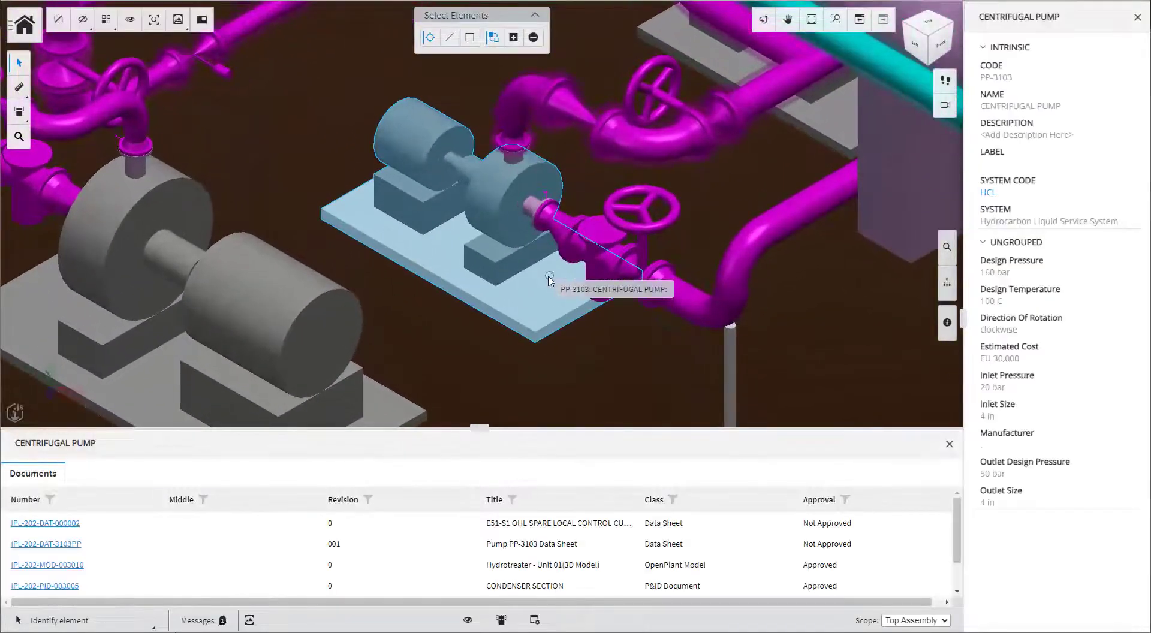
{"action": "left_click", "coordinate": [135, 393]}
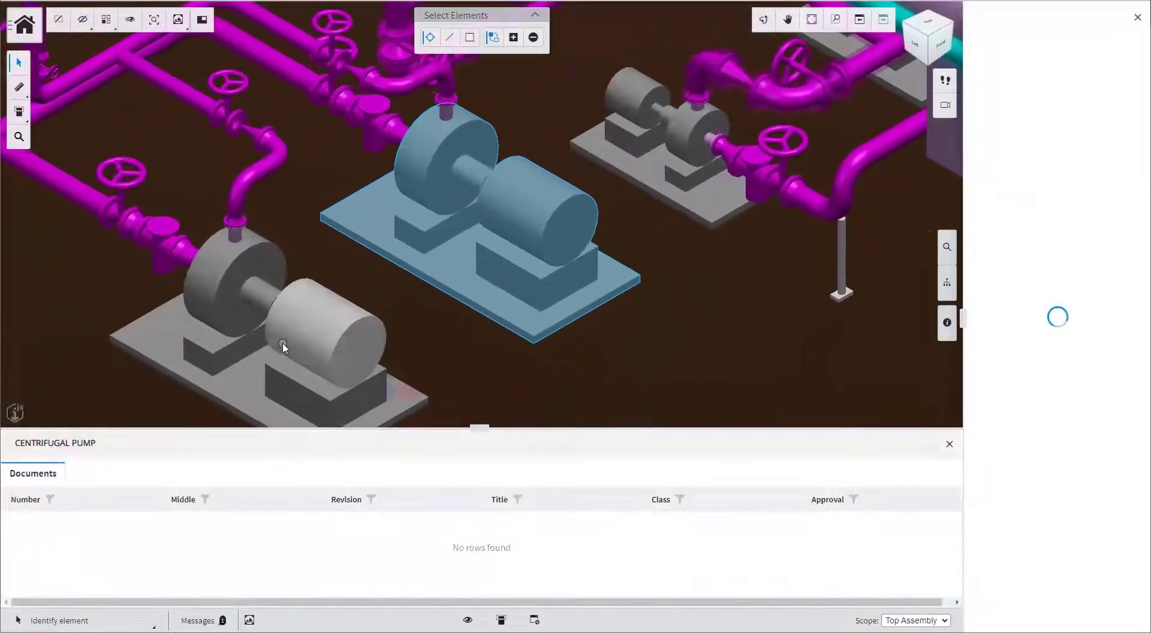
{"action": "left_click", "coordinate": [234, 391]}
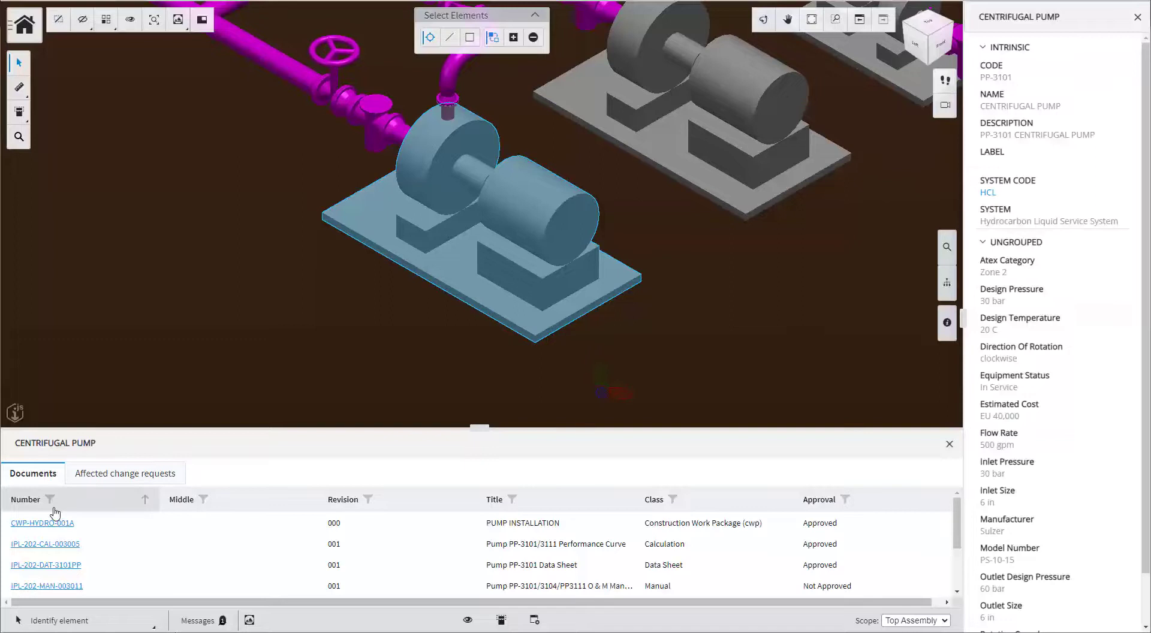
Review the model element properties of pump PP-3101, including its Design Geometry dimensions, and close the property display
{"action": "left_click", "coordinate": [947, 322]}
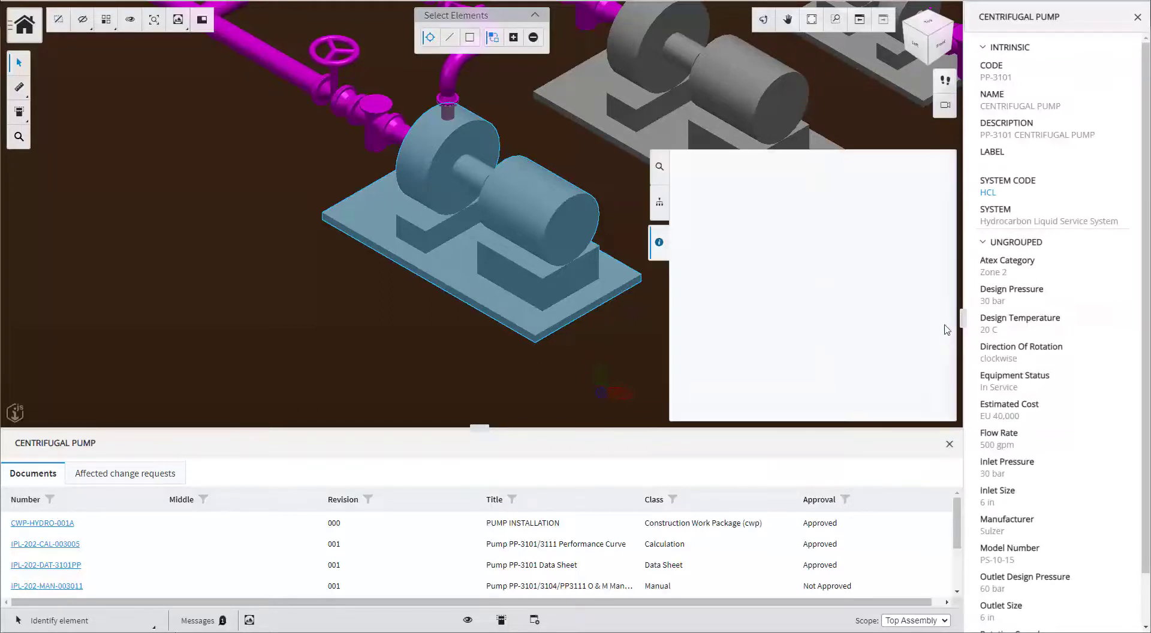
{"action": "scroll", "coordinate": [789, 265], "scroll_direction": "down", "scroll_amount": 10}
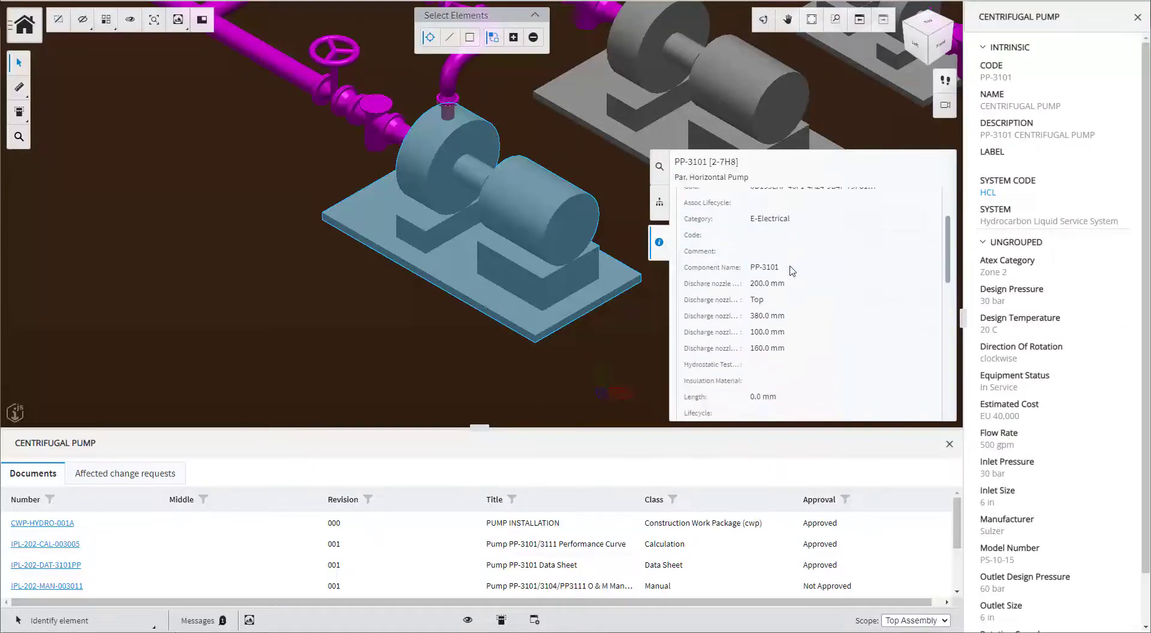
{"action": "scroll", "coordinate": [789, 270], "scroll_direction": "down", "scroll_amount": 10}
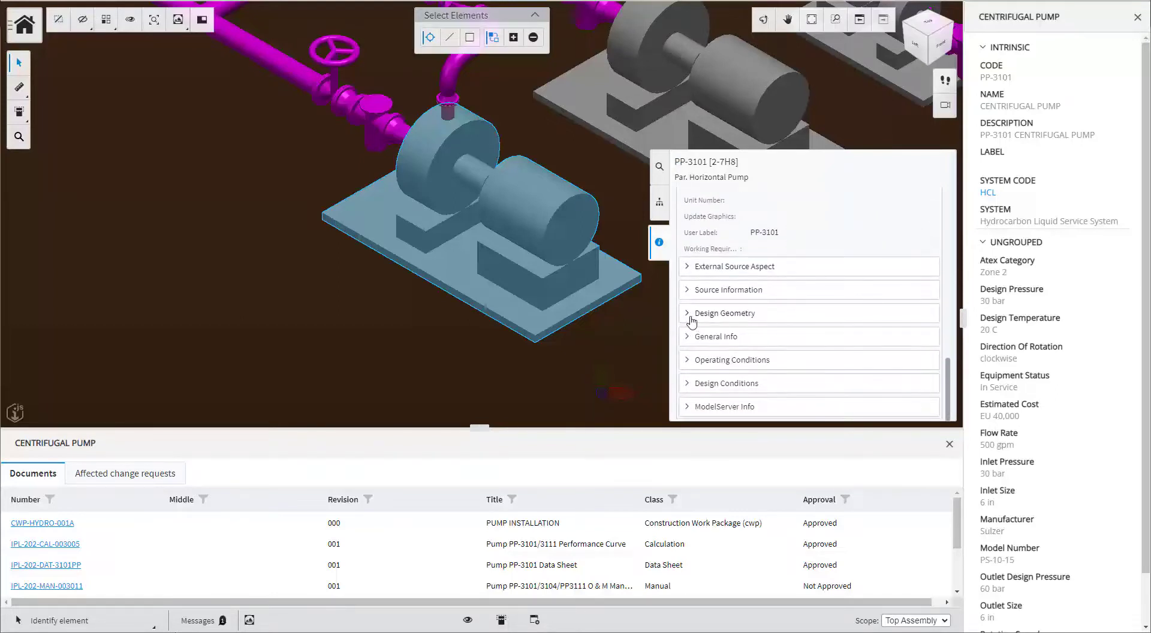
{"action": "left_click", "coordinate": [689, 313]}
{"action": "scroll", "coordinate": [768, 338], "scroll_direction": "down", "scroll_amount": 5}
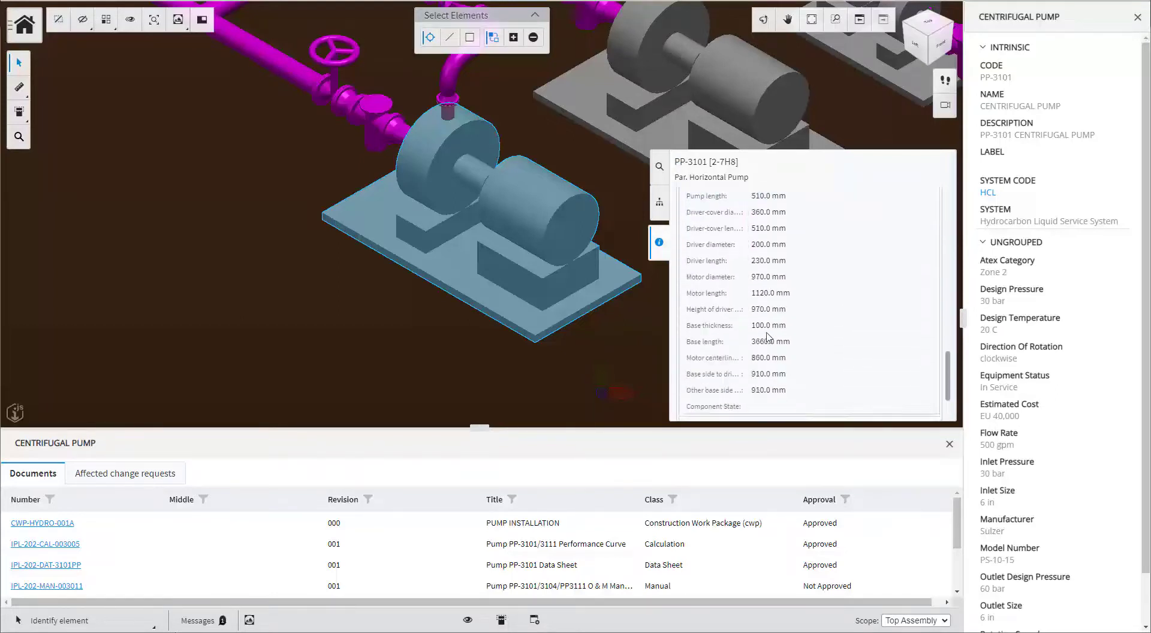
{"action": "scroll", "coordinate": [768, 338], "scroll_direction": "up", "scroll_amount": 3}
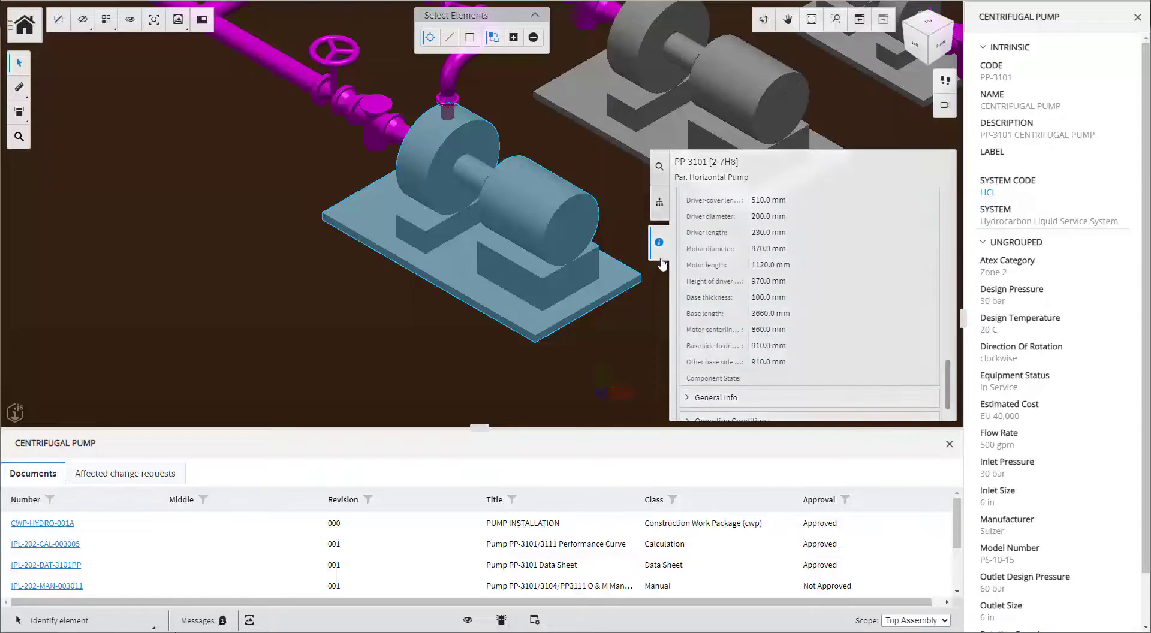
{"action": "left_click", "coordinate": [659, 244]}
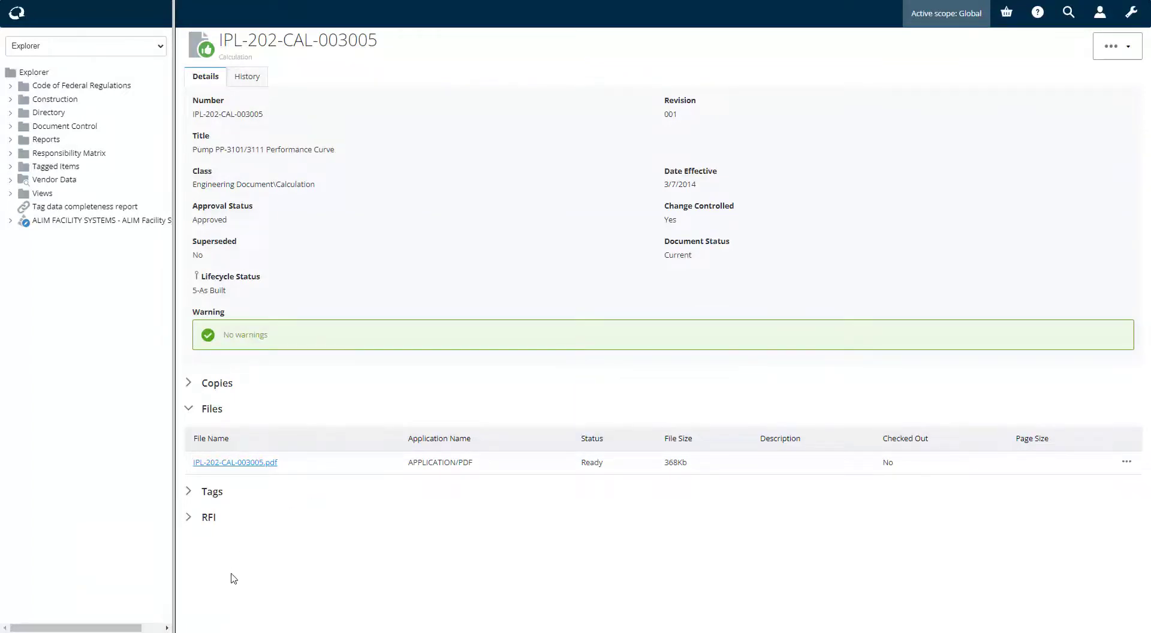
Return from the performance curve document to pump PP-3101, review change request ACR-2020-00001 through to its work orders, and switch back to the 3D viewer
{"action": "mouse_move", "coordinate": [215, 623]}
{"action": "left_click", "coordinate": [224, 597]}
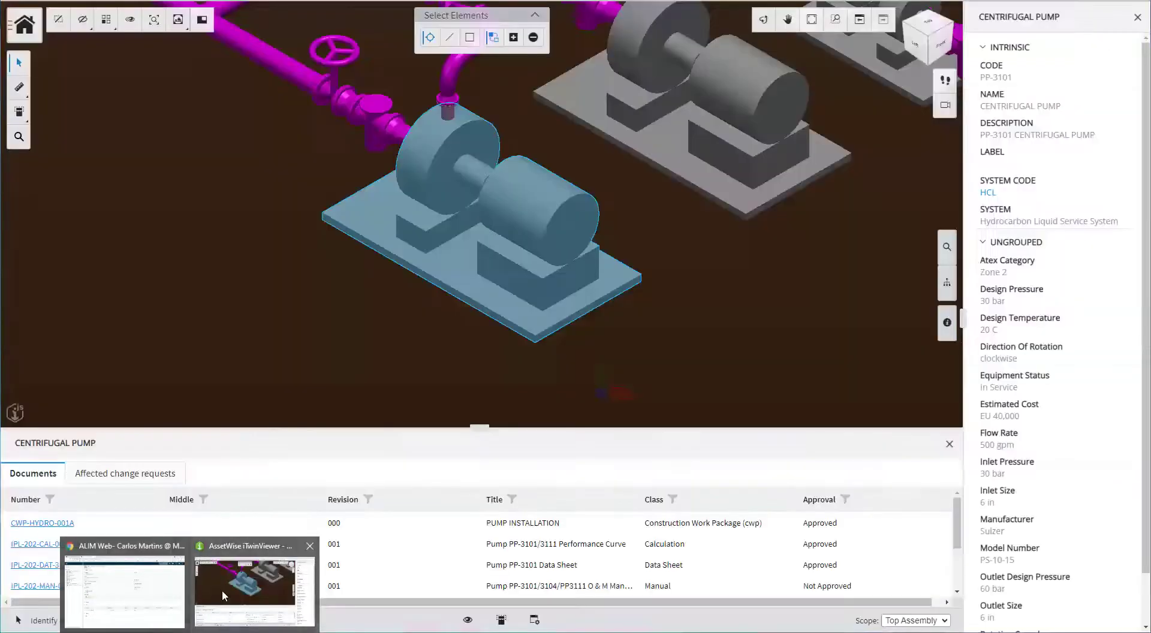
{"action": "left_click", "coordinate": [149, 475]}
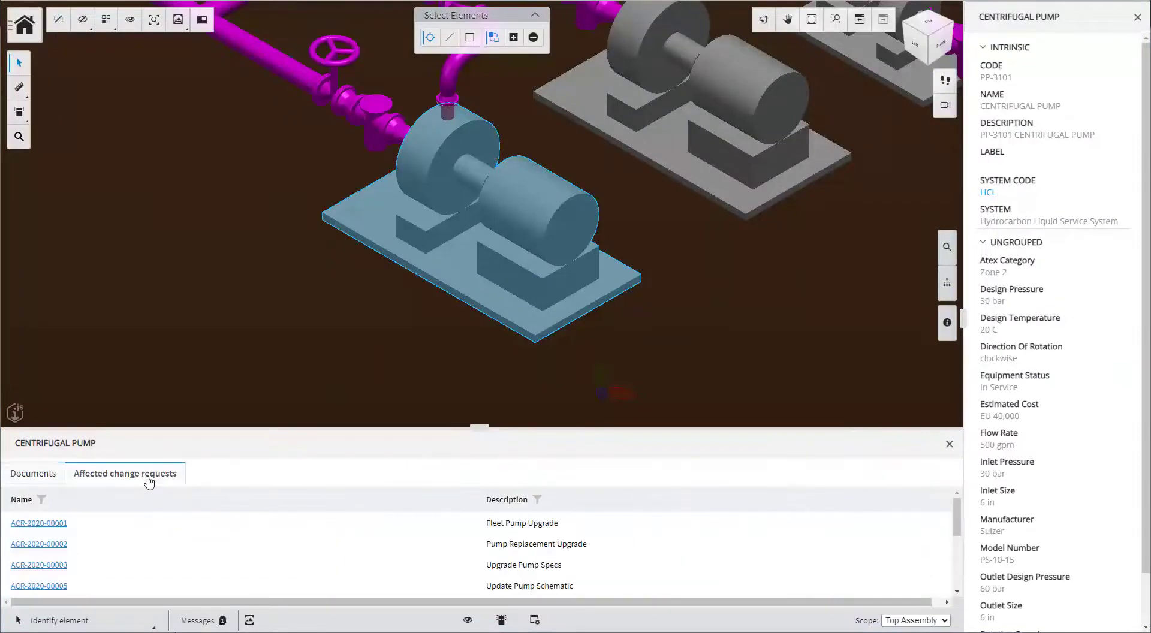
{"action": "left_click", "coordinate": [55, 525]}
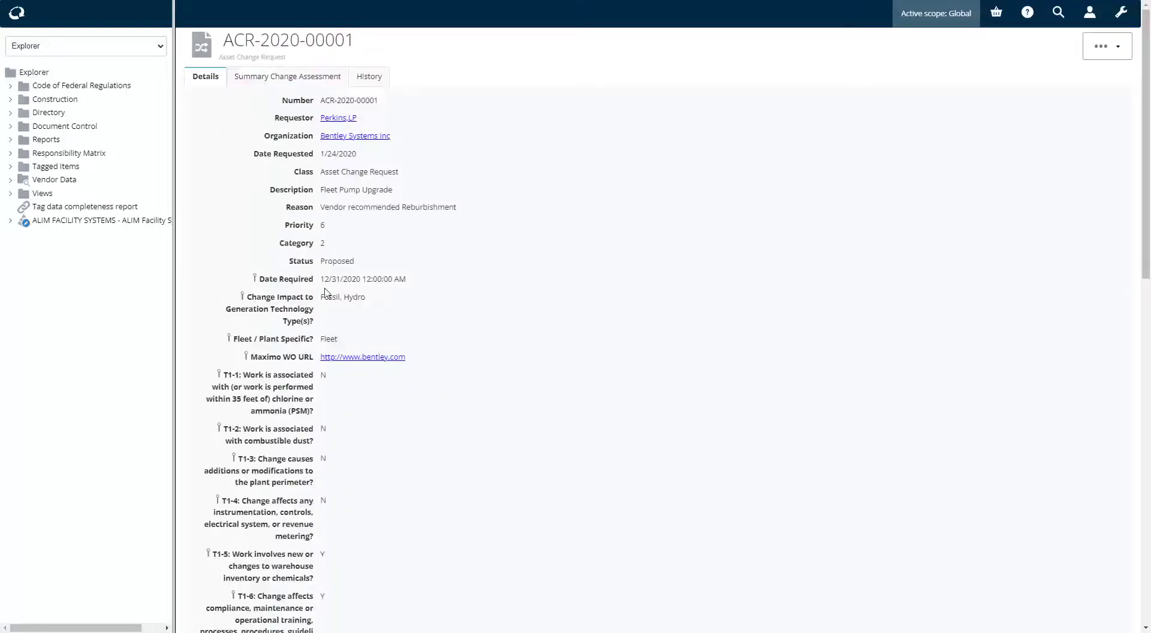
{"action": "scroll", "coordinate": [296, 276], "scroll_direction": "down", "scroll_amount": 7}
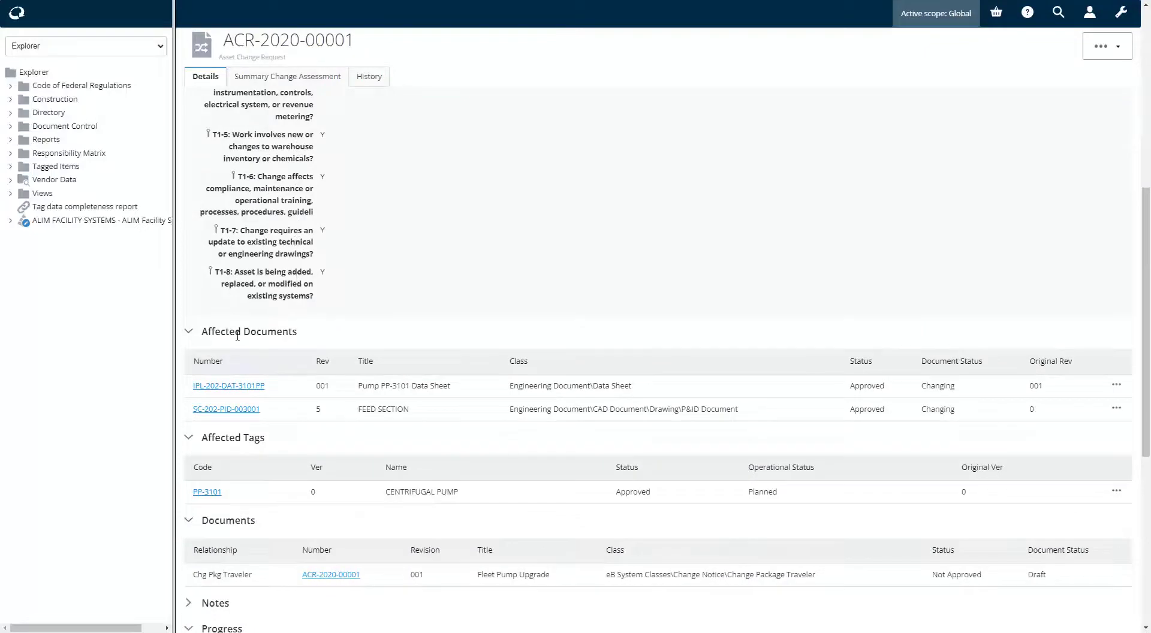
{"action": "scroll", "coordinate": [308, 384], "scroll_direction": "down", "scroll_amount": 3}
{"action": "scroll", "coordinate": [312, 390], "scroll_direction": "down", "scroll_amount": 3}
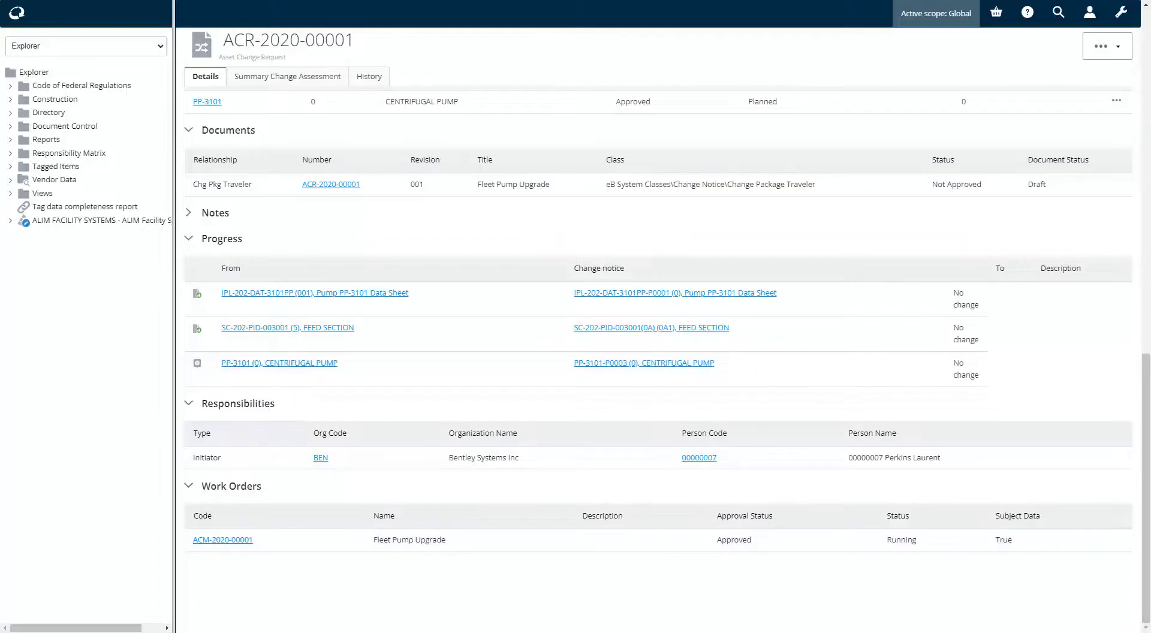
{"action": "left_click", "coordinate": [228, 582]}
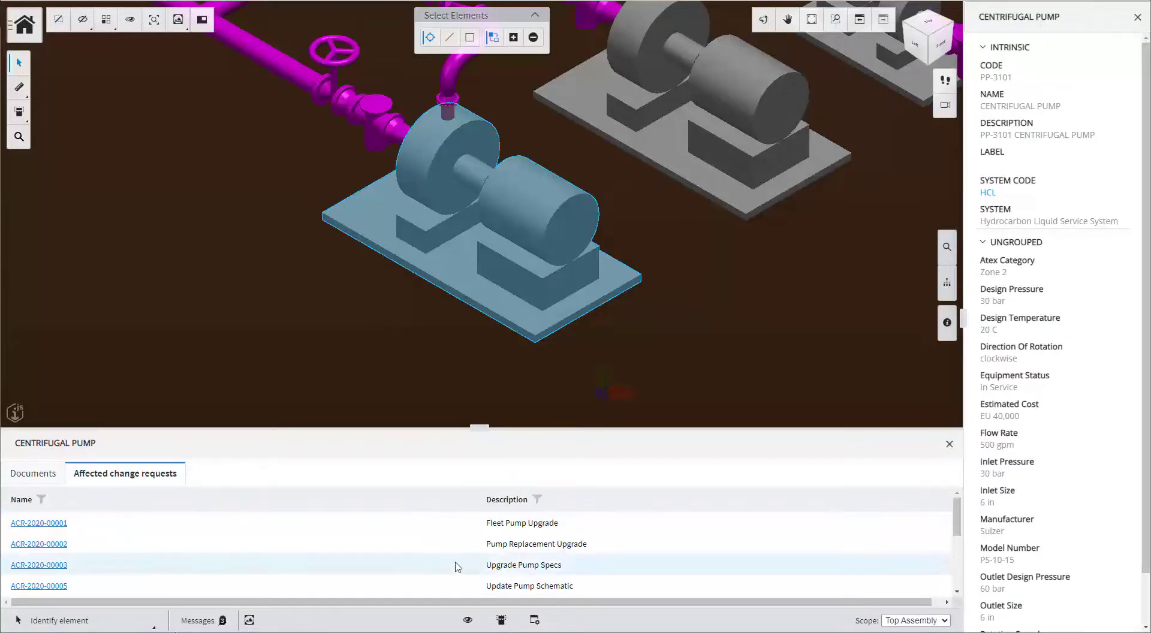
Clear the pump selection and fit the whole plant model in view
{"action": "left_click", "coordinate": [66, 26]}
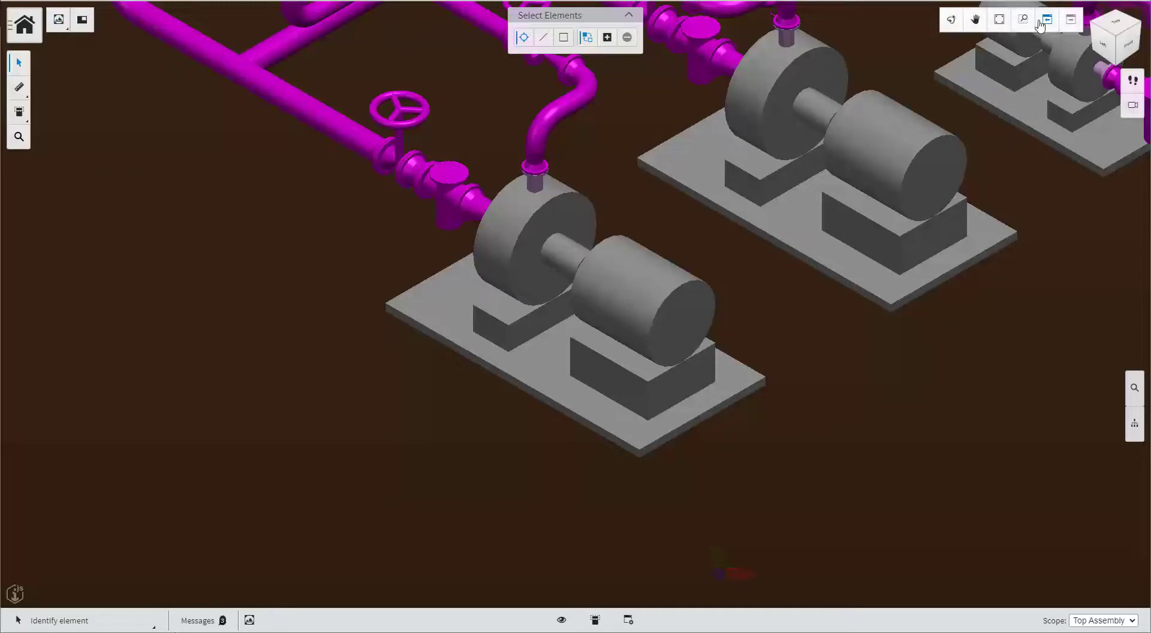
{"action": "left_click", "coordinate": [996, 23]}
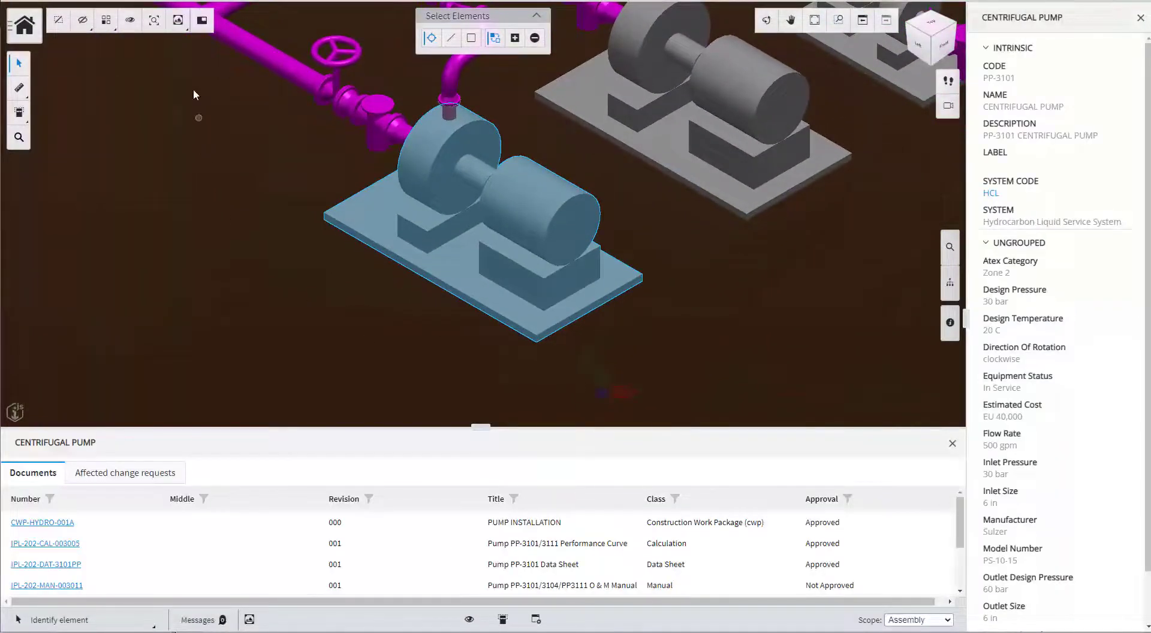
Show the alternate model inset with the linked P&ID and select pump PP-3101 to locate it in both 3D model and drawing
{"action": "left_click", "coordinate": [206, 24]}
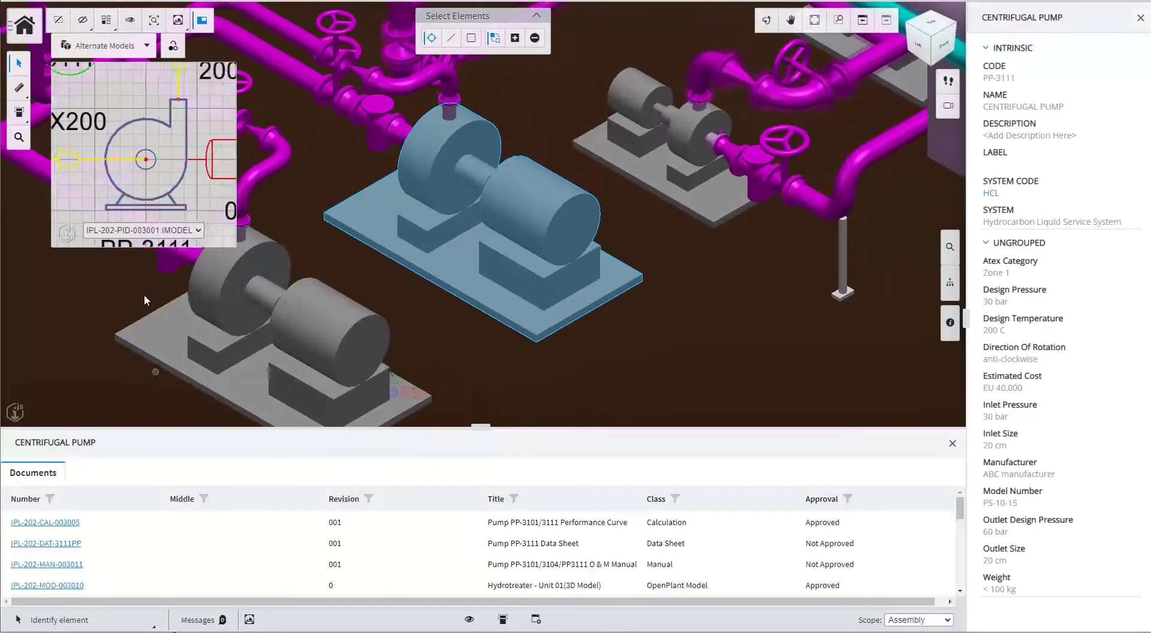
{"action": "mouse_move", "coordinate": [144, 191]}
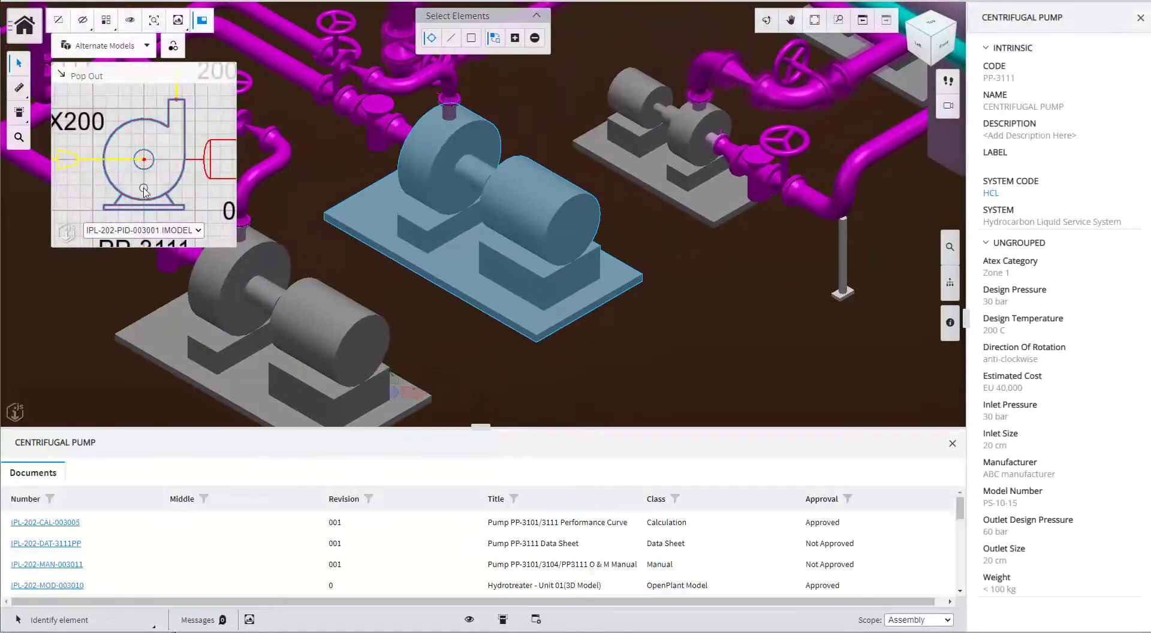
{"action": "left_click", "coordinate": [197, 374]}
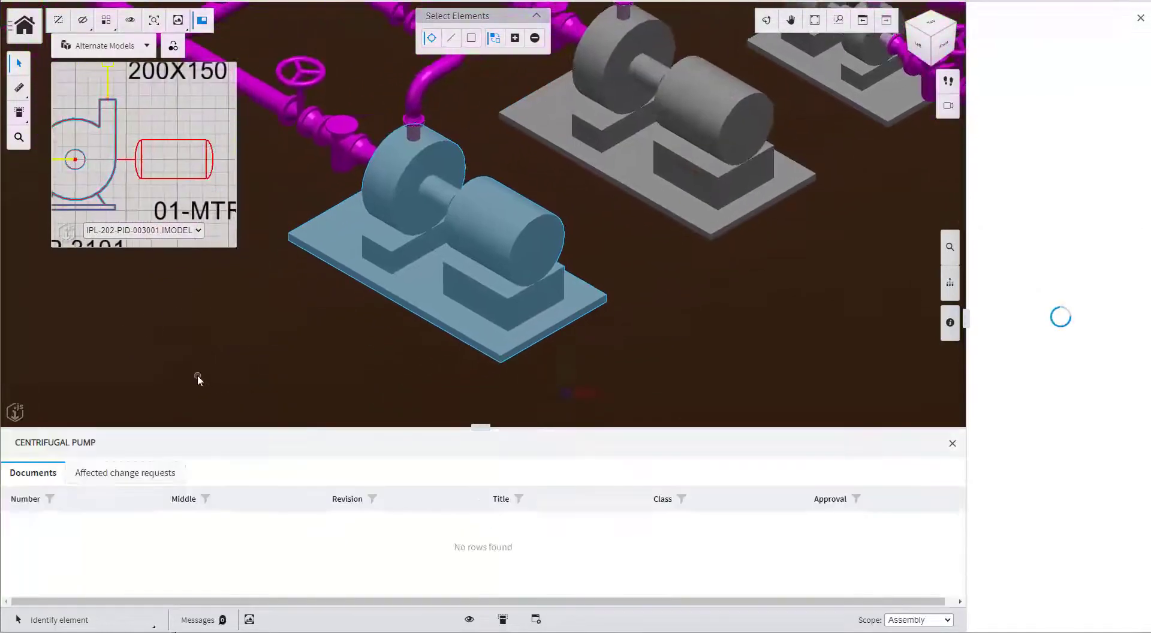
Swap the P&ID into the main view and show IPL-202-MOD-003010.IMODEL in the inset
{"action": "left_click", "coordinate": [173, 48]}
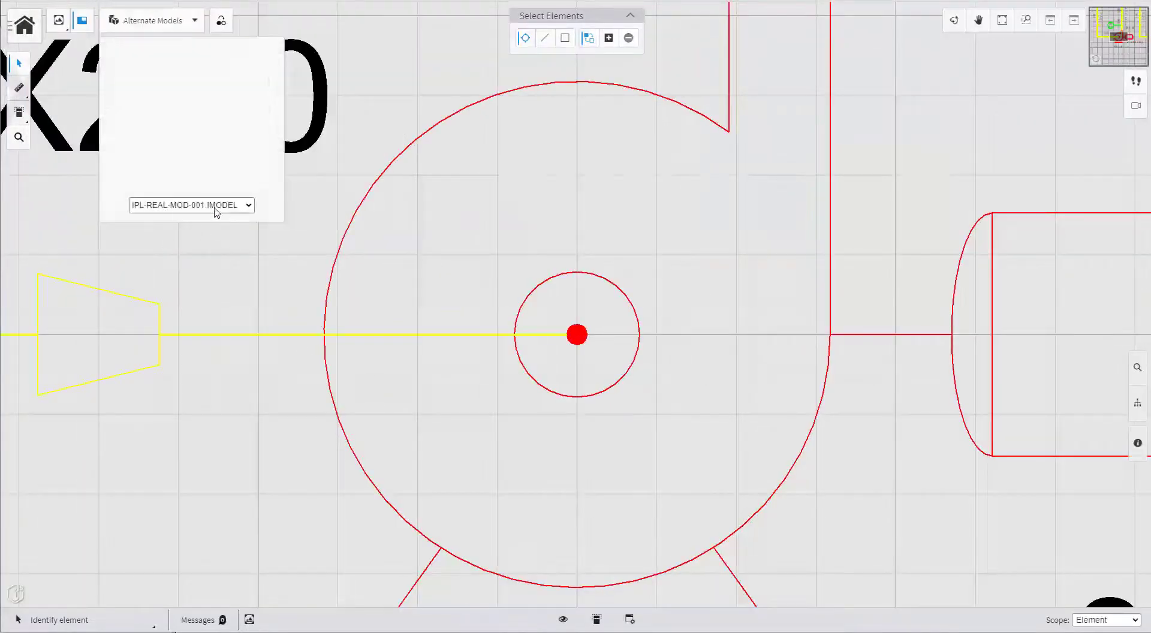
{"action": "left_click", "coordinate": [213, 206]}
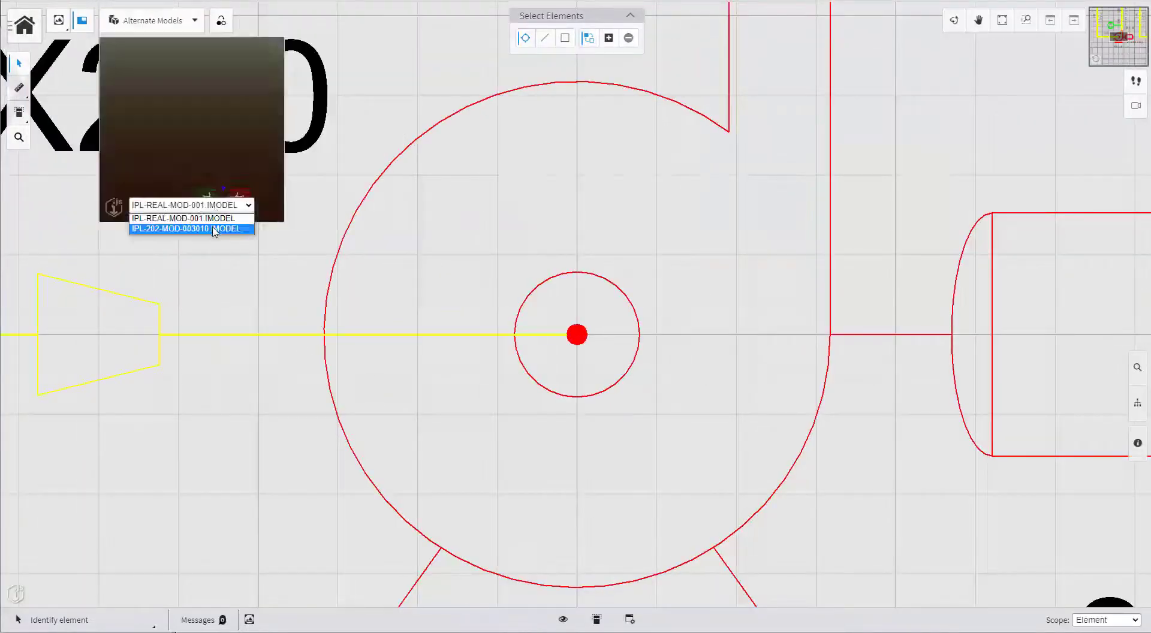
{"action": "left_click", "coordinate": [212, 228]}
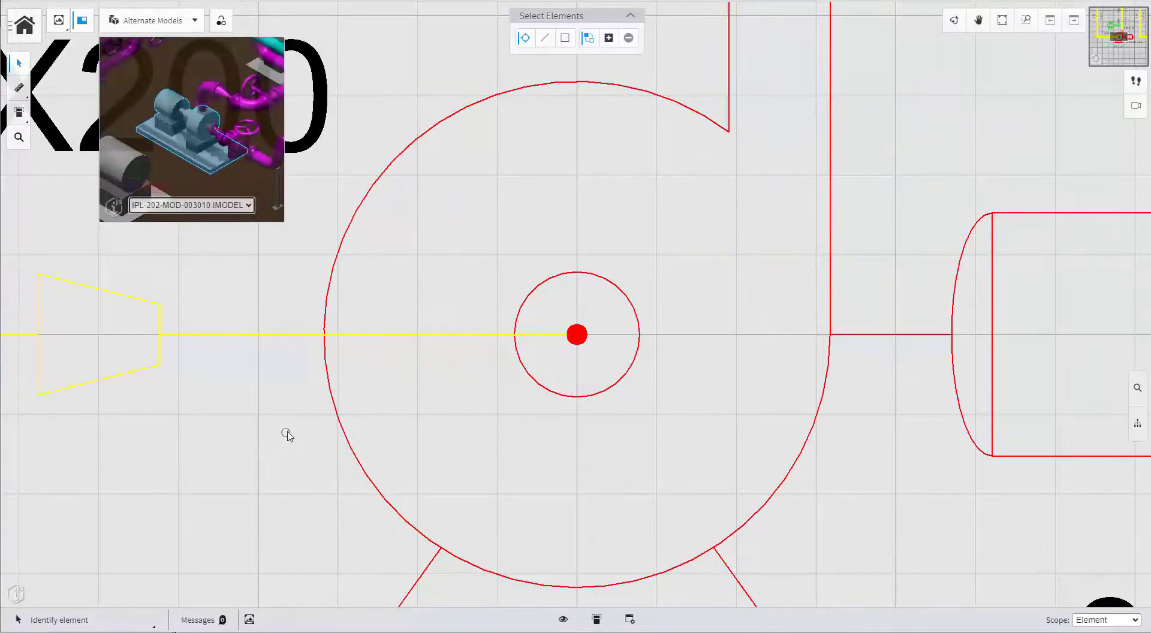
Select pump PP-3111 and then pump PP-3101 on the P&ID to review their data and matching 3D locations
{"action": "scroll", "coordinate": [963, 151], "scroll_direction": "down", "scroll_amount": 5}
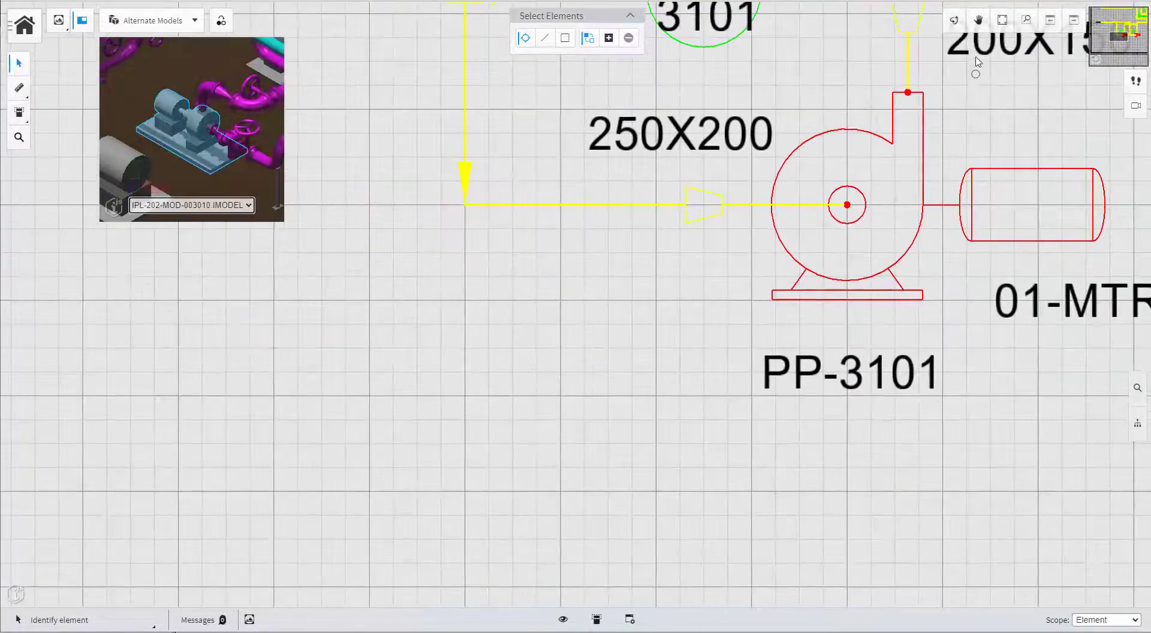
{"action": "left_click", "coordinate": [979, 20]}
{"action": "left_click", "coordinate": [1050, 232]}
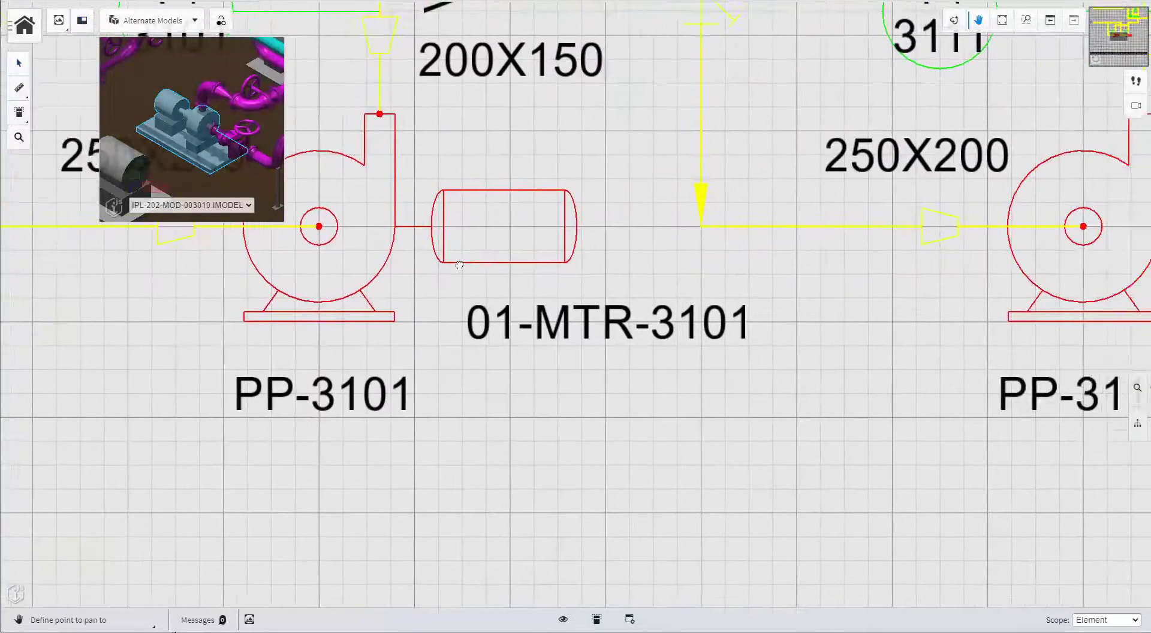
{"action": "left_click", "coordinate": [686, 314]}
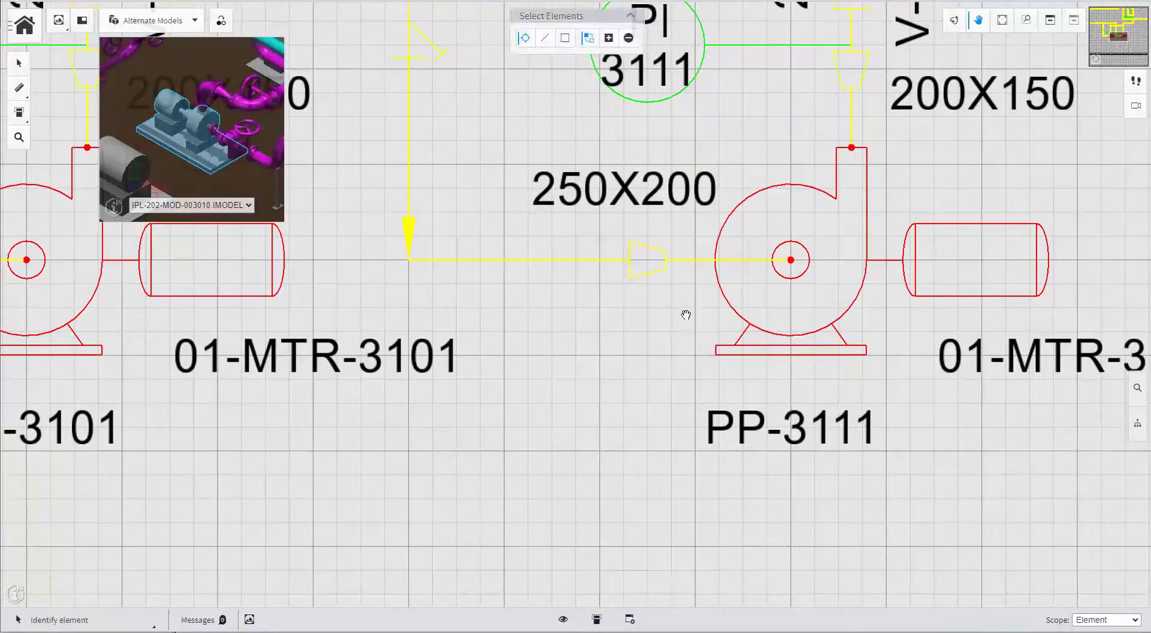
{"action": "left_click", "coordinate": [759, 324]}
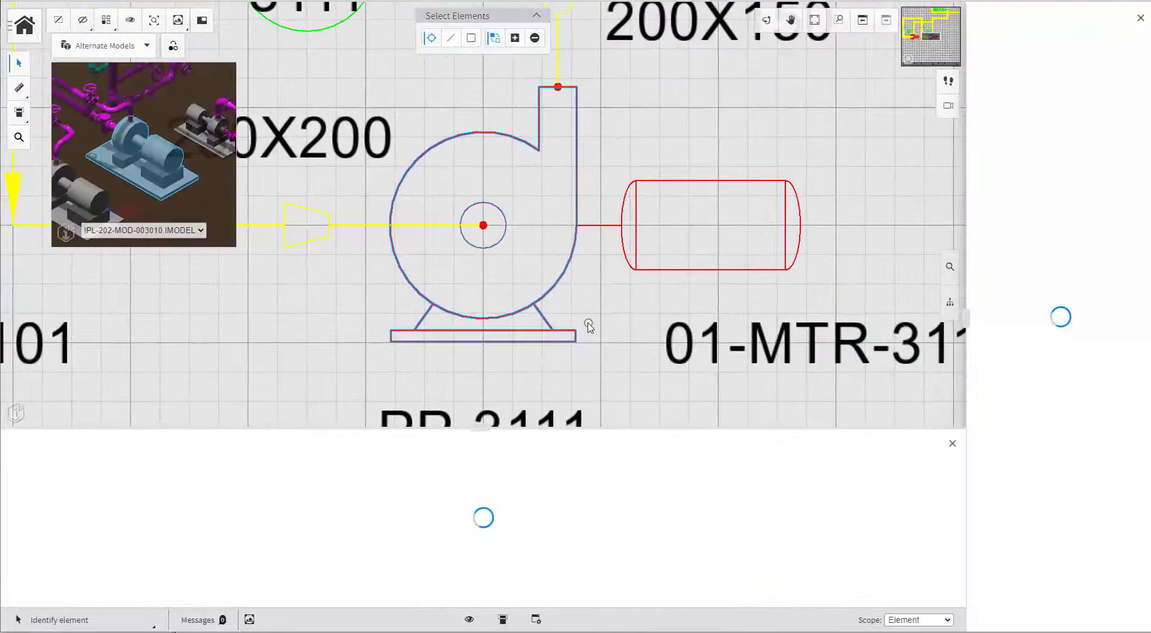
{"action": "scroll", "coordinate": [437, 329], "scroll_direction": "down", "scroll_amount": 3}
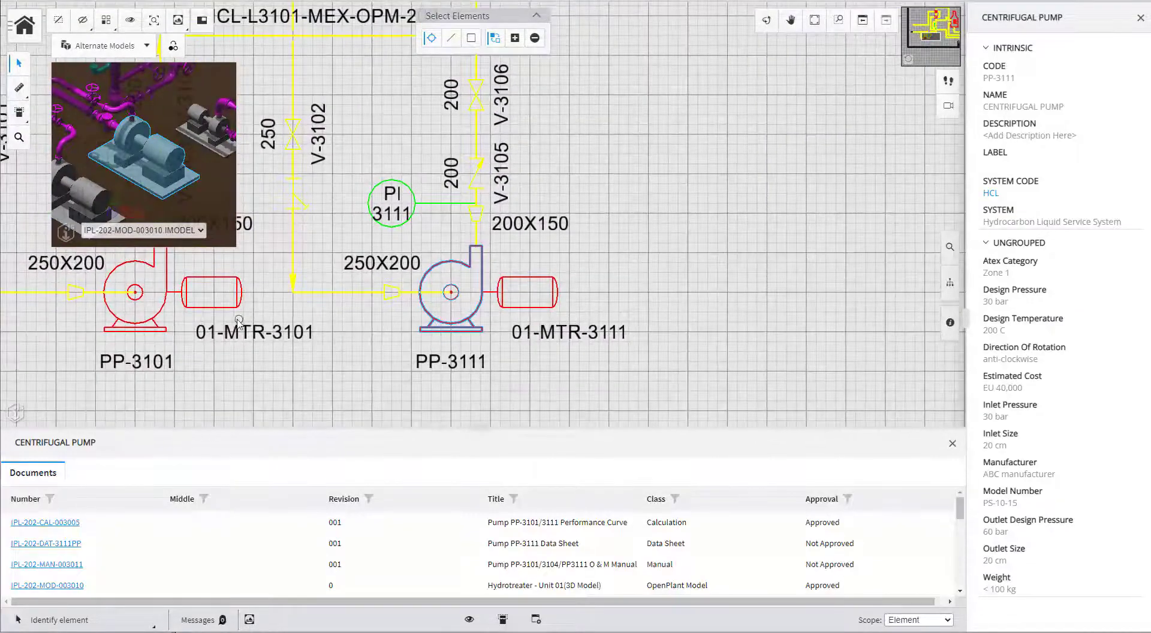
{"action": "left_click", "coordinate": [160, 322]}
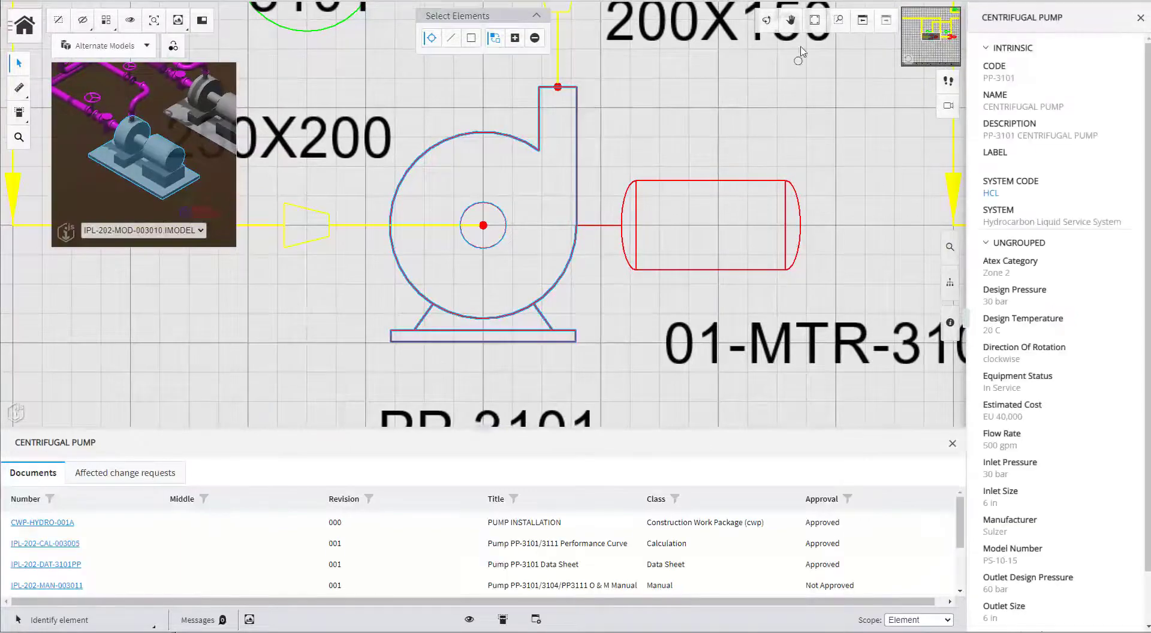
Fit the whole P&ID in view and turn off its grid display
{"action": "left_click", "coordinate": [814, 22]}
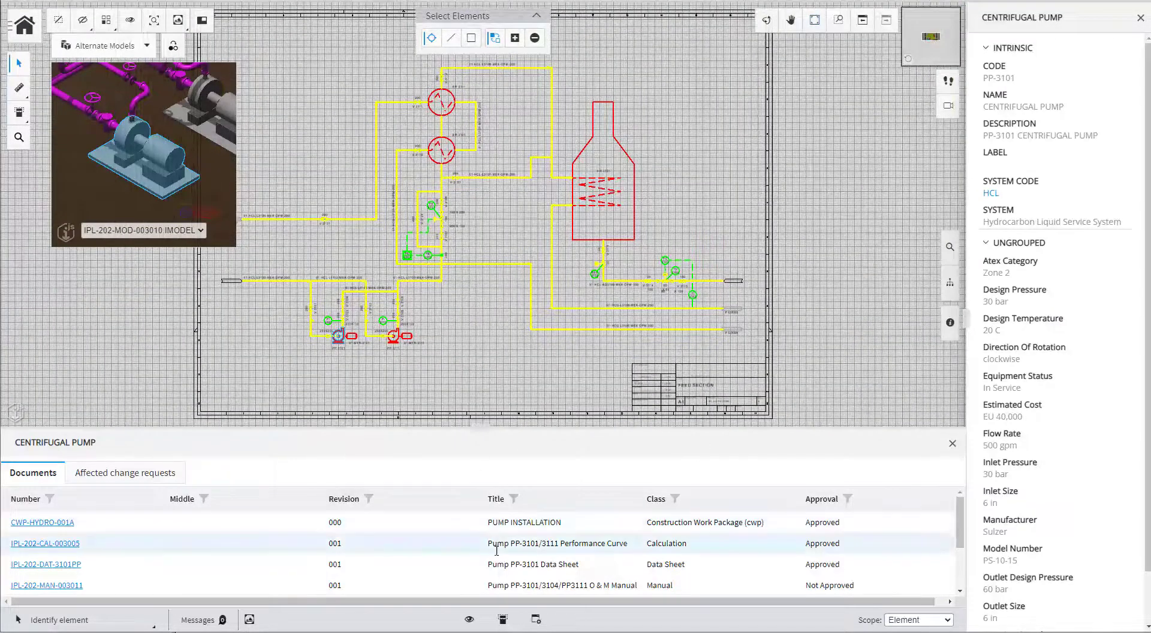
{"action": "left_click", "coordinate": [534, 621]}
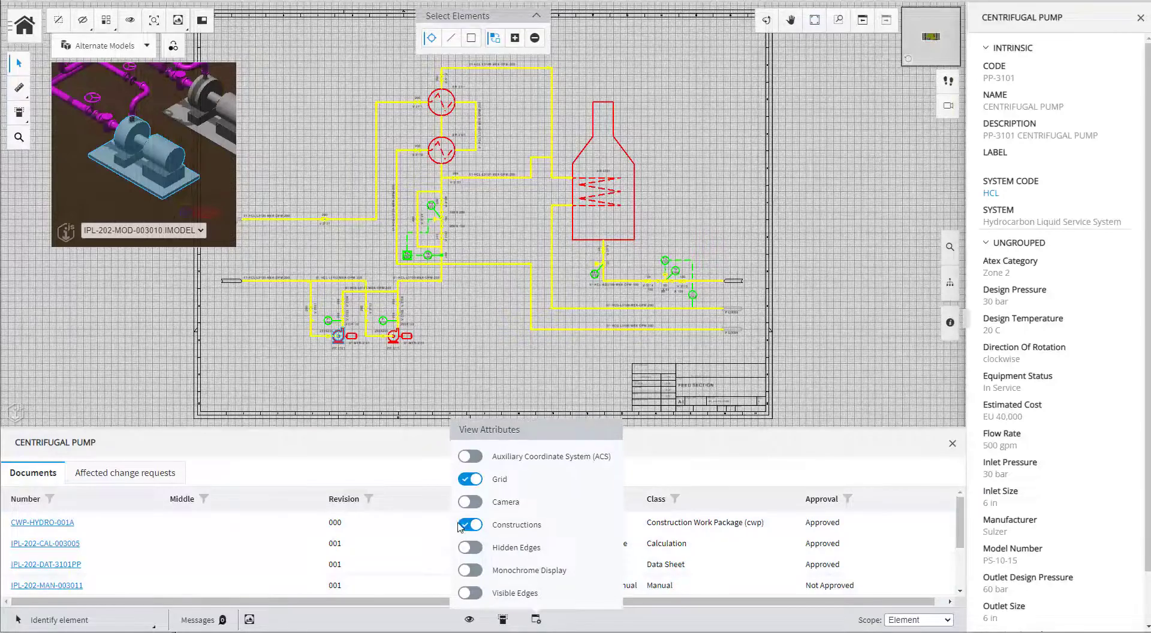
{"action": "left_click", "coordinate": [470, 480]}
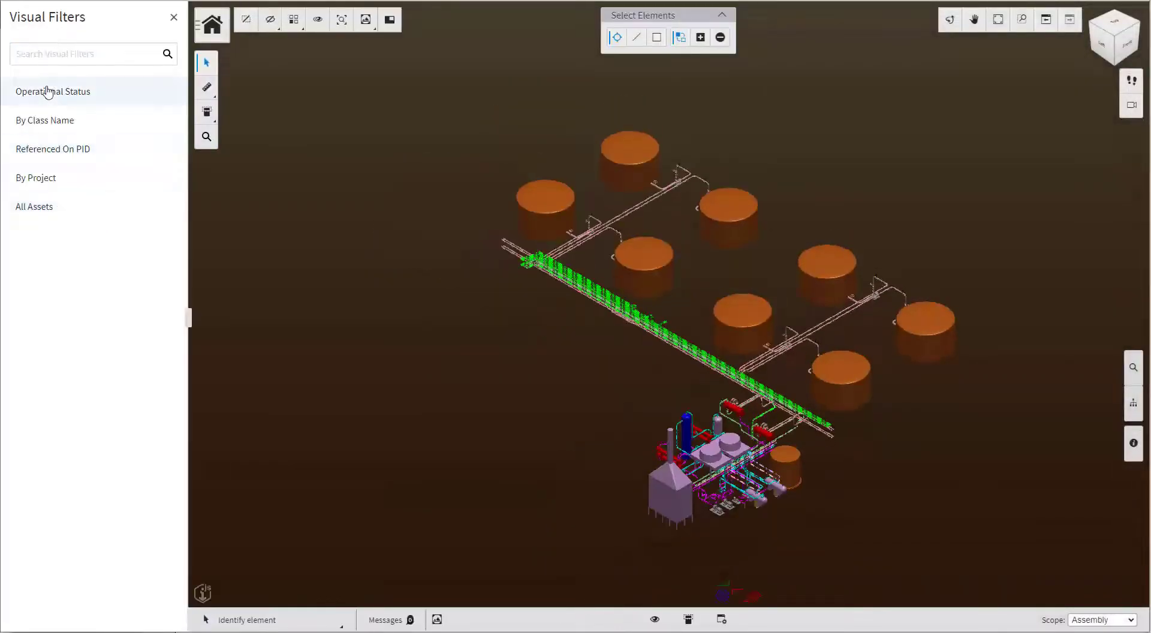
Apply the All Assets visual filter to the plant model and return to the list of visual filters
{"action": "left_click", "coordinate": [51, 206]}
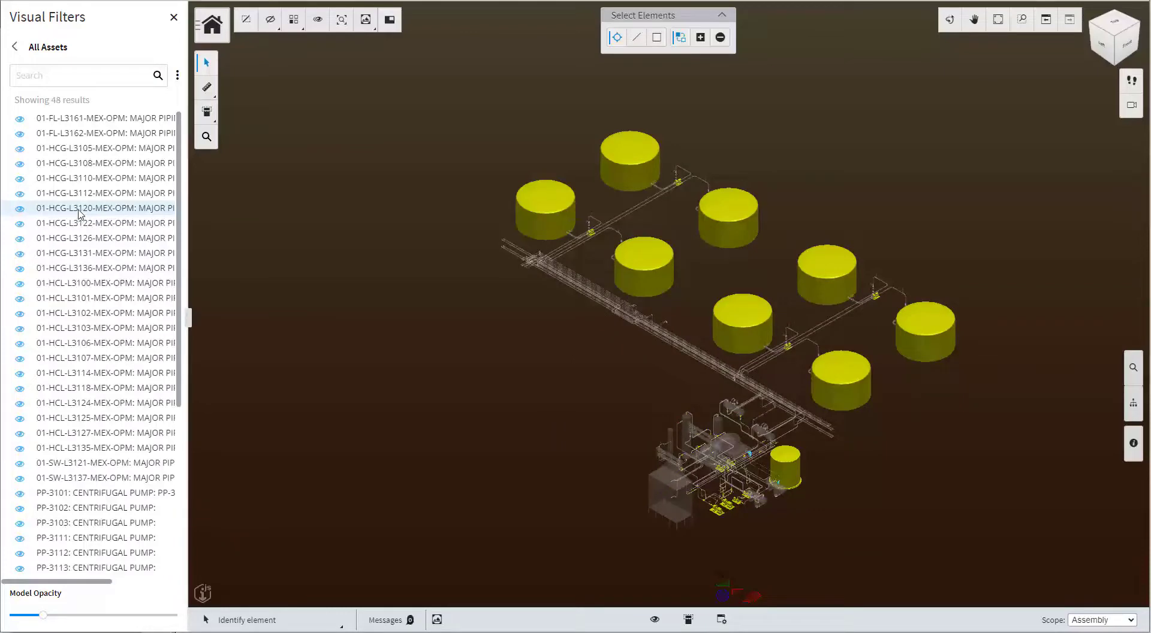
{"action": "left_click", "coordinate": [16, 48]}
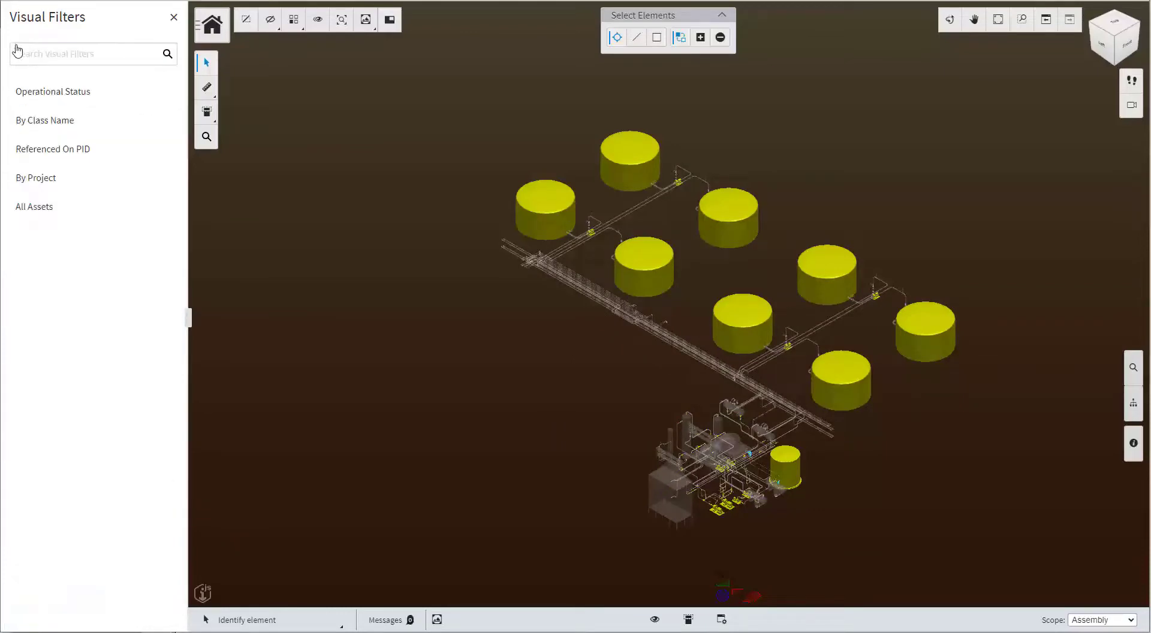
Filter the plant model by class name to highlight the Centrifugal Pump assets
{"action": "left_click", "coordinate": [41, 123]}
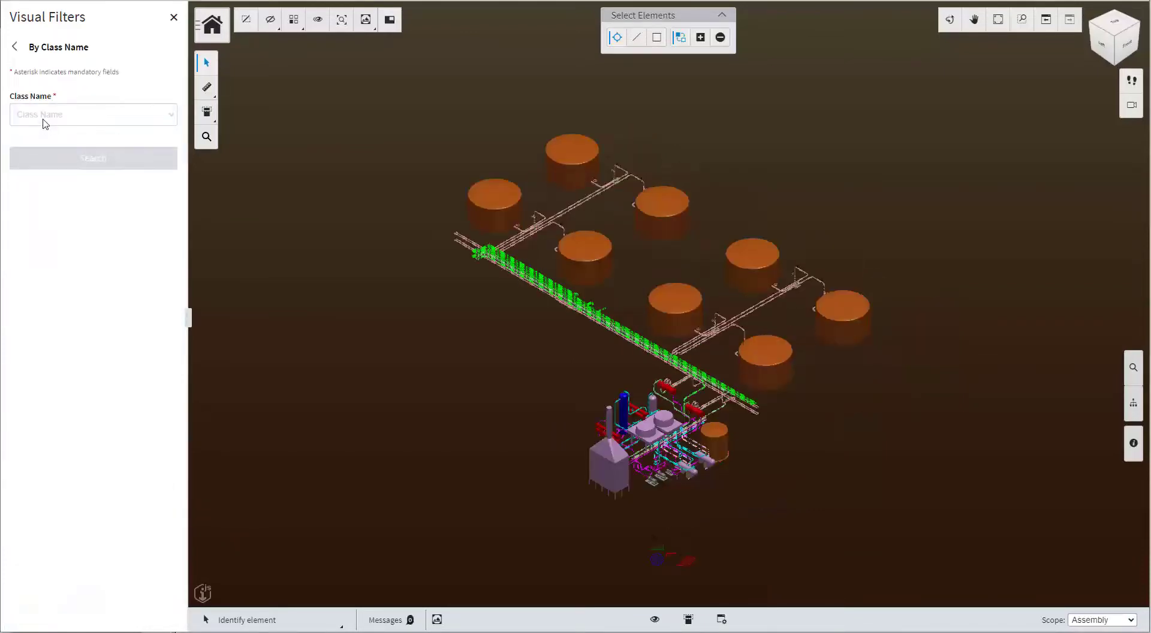
{"action": "left_click", "coordinate": [44, 123]}
{"action": "left_click", "coordinate": [46, 126]}
{"action": "left_click", "coordinate": [56, 158]}
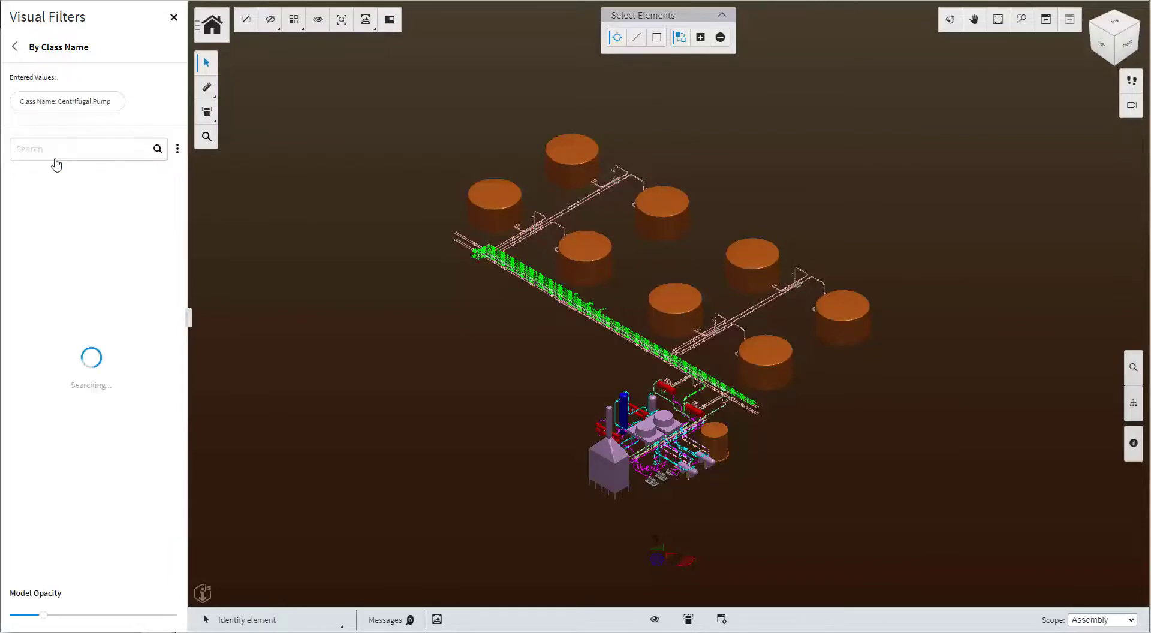
Change the class name filter to Piping Network System and run the search
{"action": "left_click", "coordinate": [17, 50]}
{"action": "left_click", "coordinate": [43, 117]}
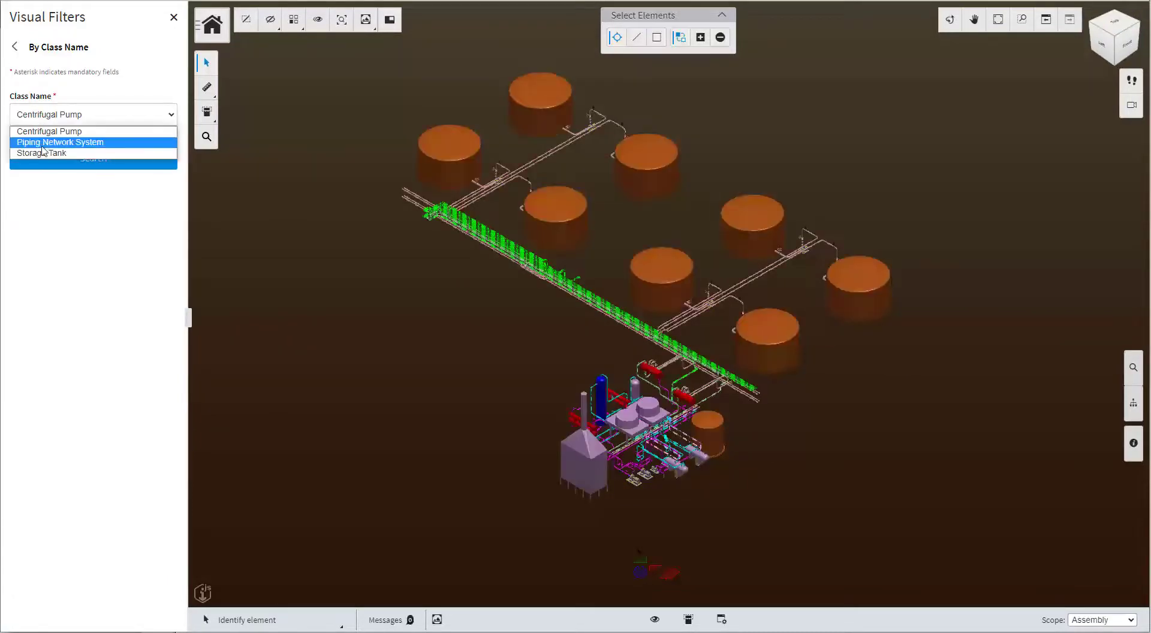
{"action": "left_click", "coordinate": [43, 144]}
{"action": "left_click", "coordinate": [54, 158]}
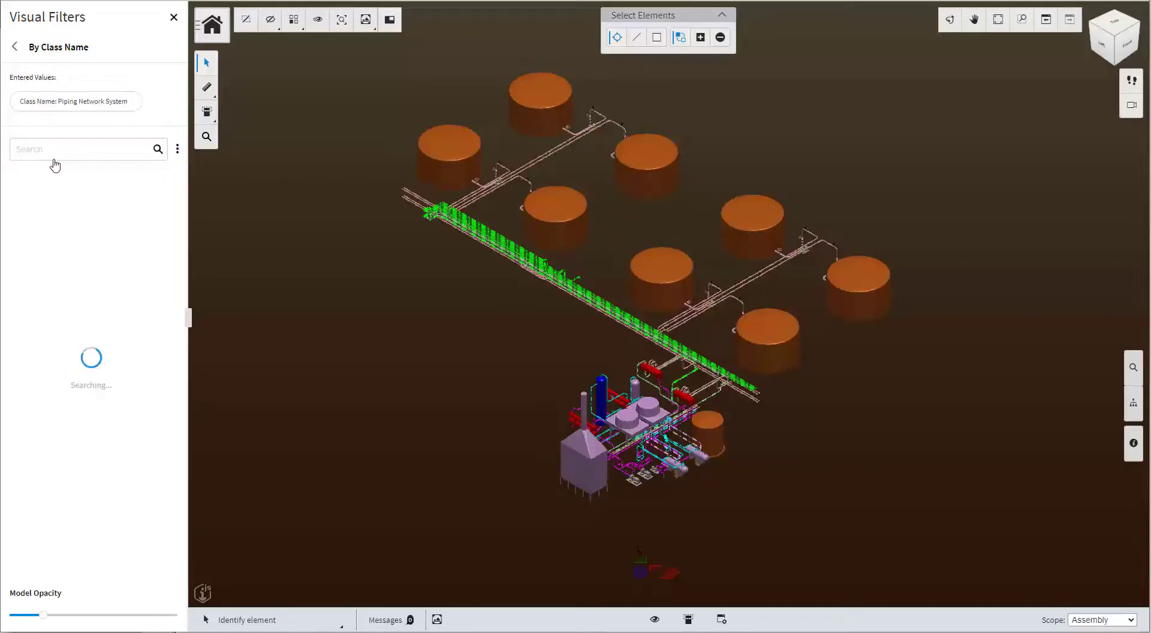
Change the class name filter to Storage Tank and run the search
{"action": "left_click", "coordinate": [14, 49]}
{"action": "left_click", "coordinate": [42, 115]}
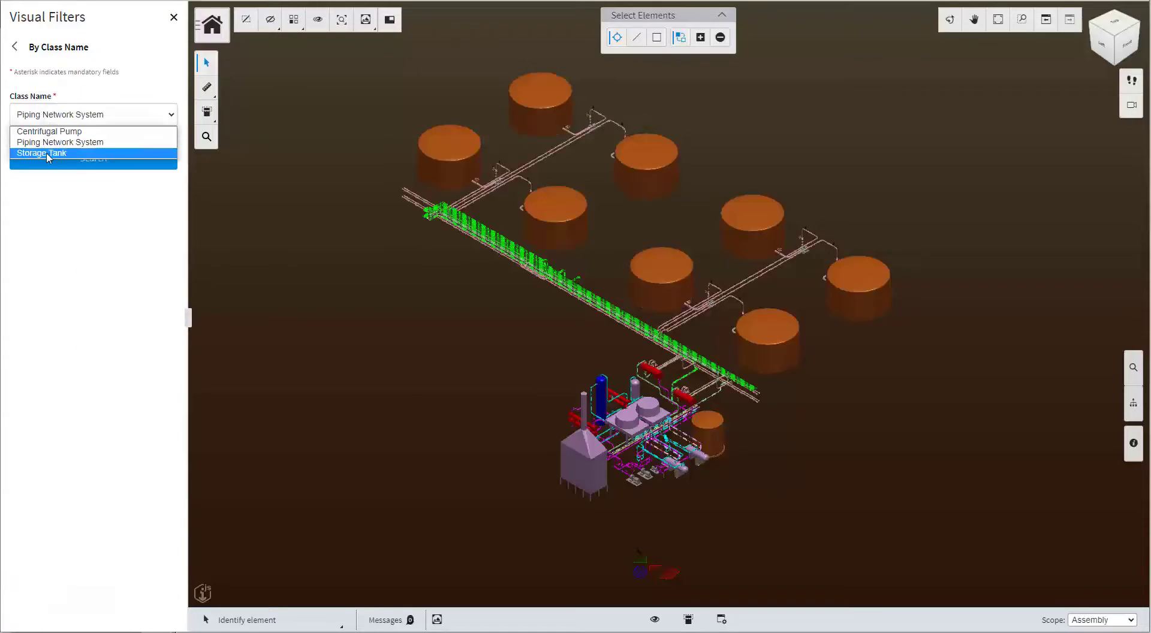
{"action": "left_click", "coordinate": [44, 154]}
{"action": "left_click", "coordinate": [53, 165]}
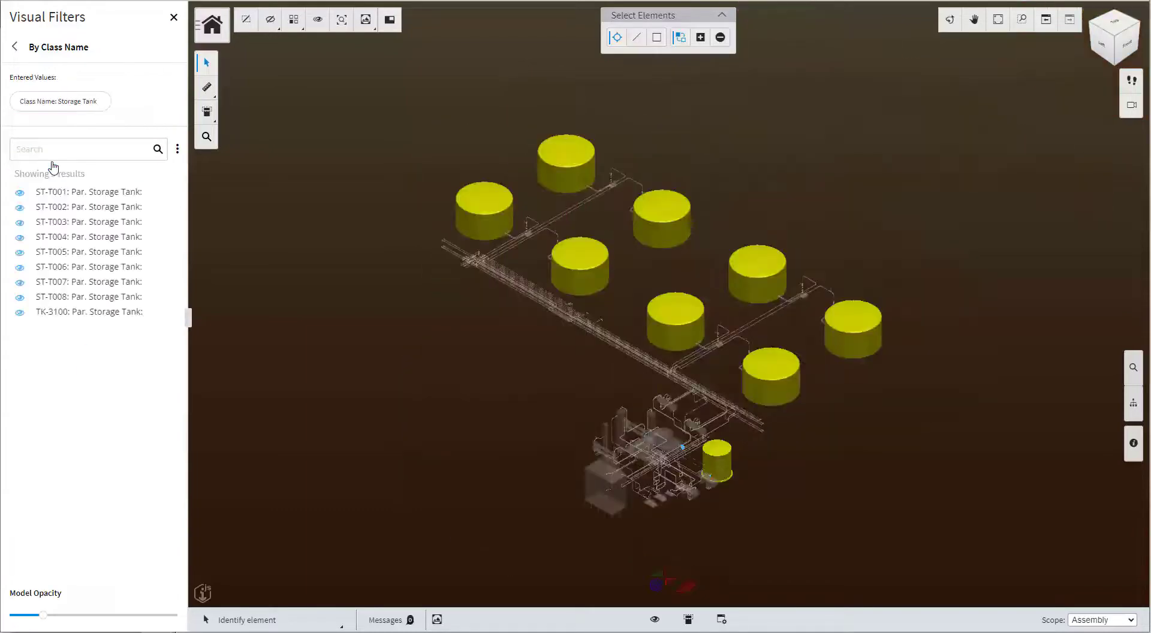
Review storage tanks ST-T001, ST-T008 and TK-3100 from the filter results, clear the selection and return to the list of visual filters
{"action": "left_click", "coordinate": [61, 191]}
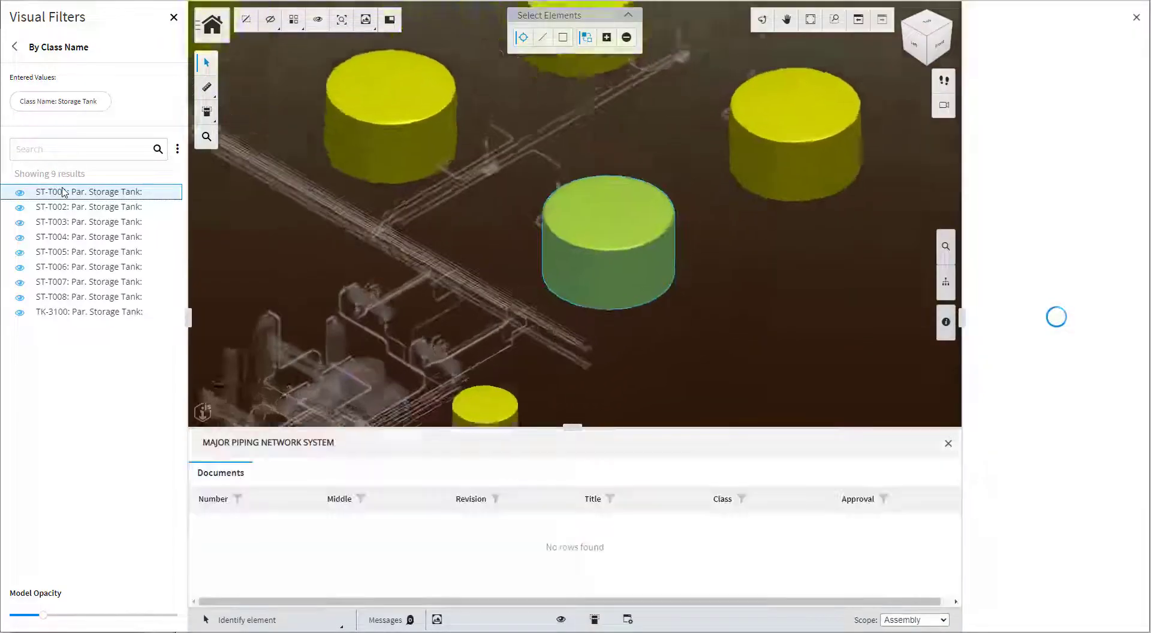
{"action": "left_click", "coordinate": [78, 298]}
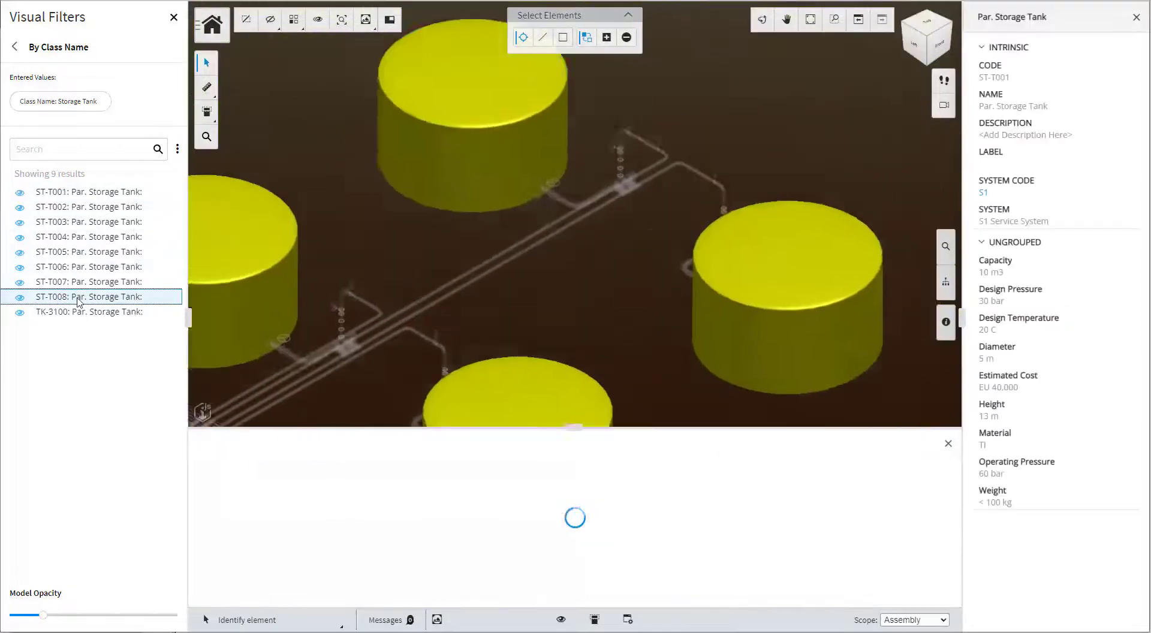
{"action": "left_click", "coordinate": [78, 312]}
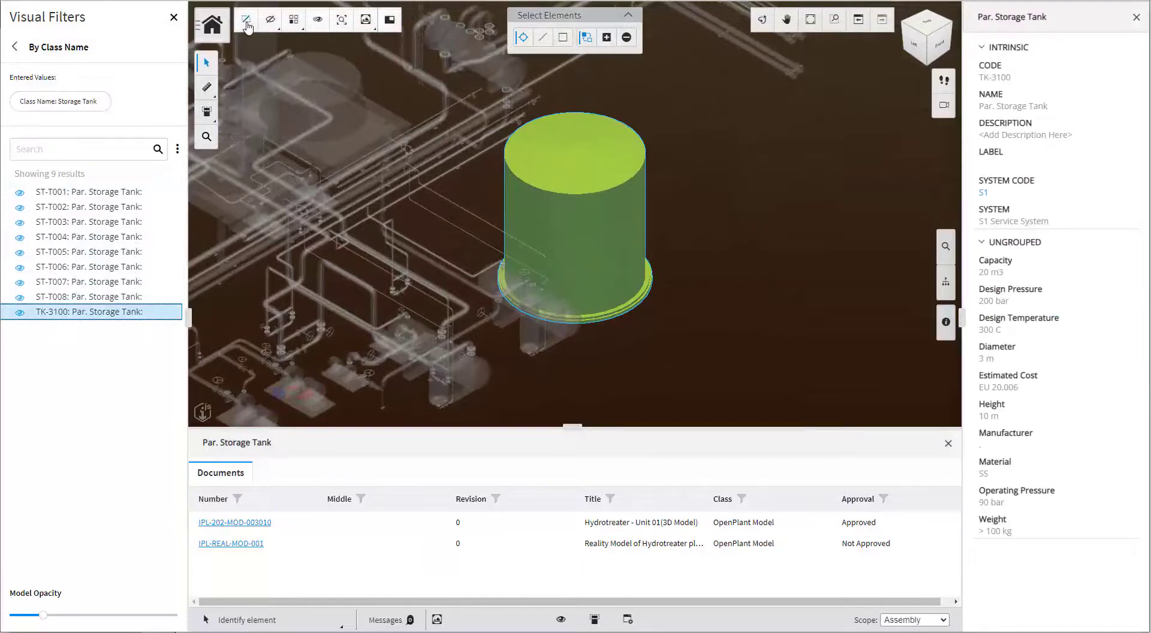
{"action": "key", "text": "Escape"}
{"action": "left_click", "coordinate": [15, 50]}
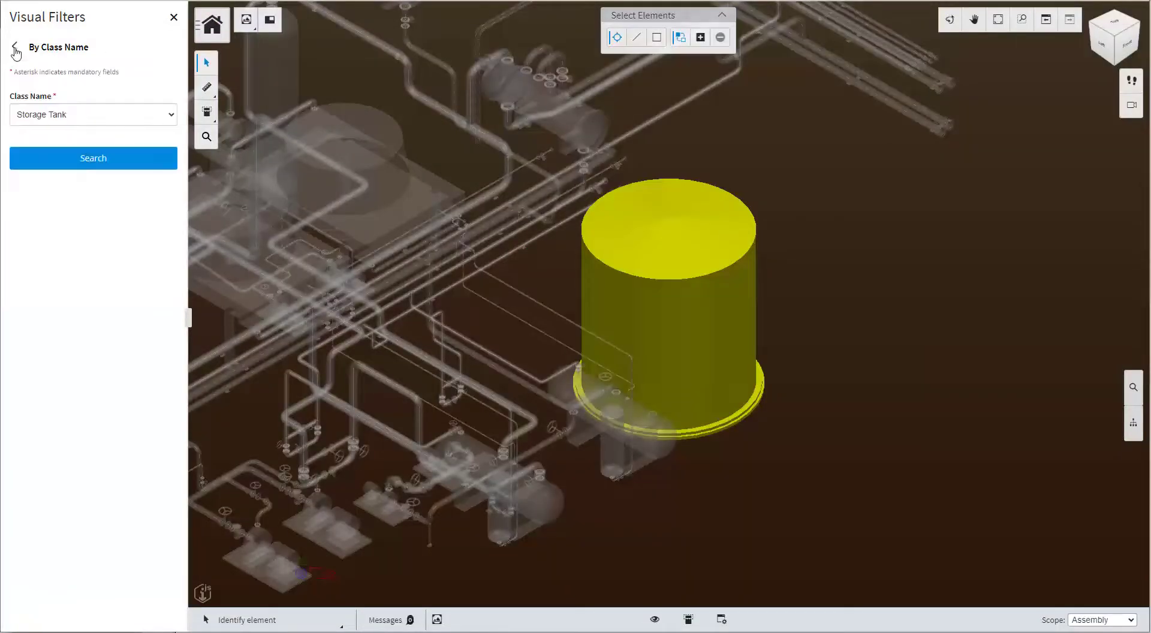
{"action": "left_click", "coordinate": [15, 51]}
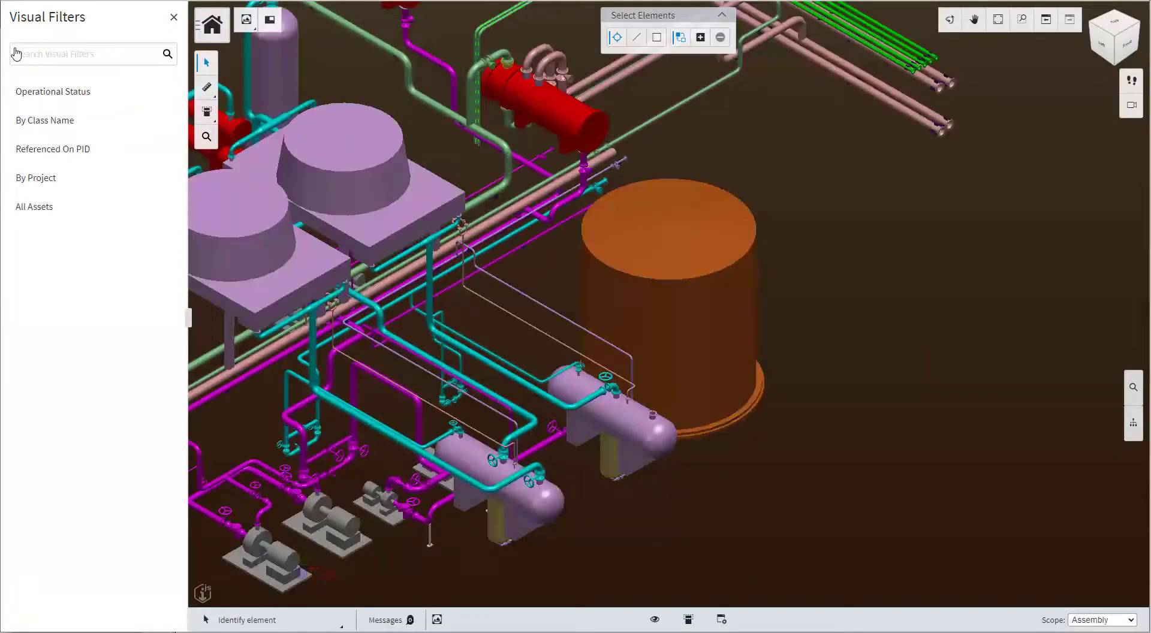
Apply the Operational Status filter, check the status of tanks ST-T003 and ST-T001 and the nearby pumps, and return to the visual filters list
{"action": "left_click", "coordinate": [38, 92]}
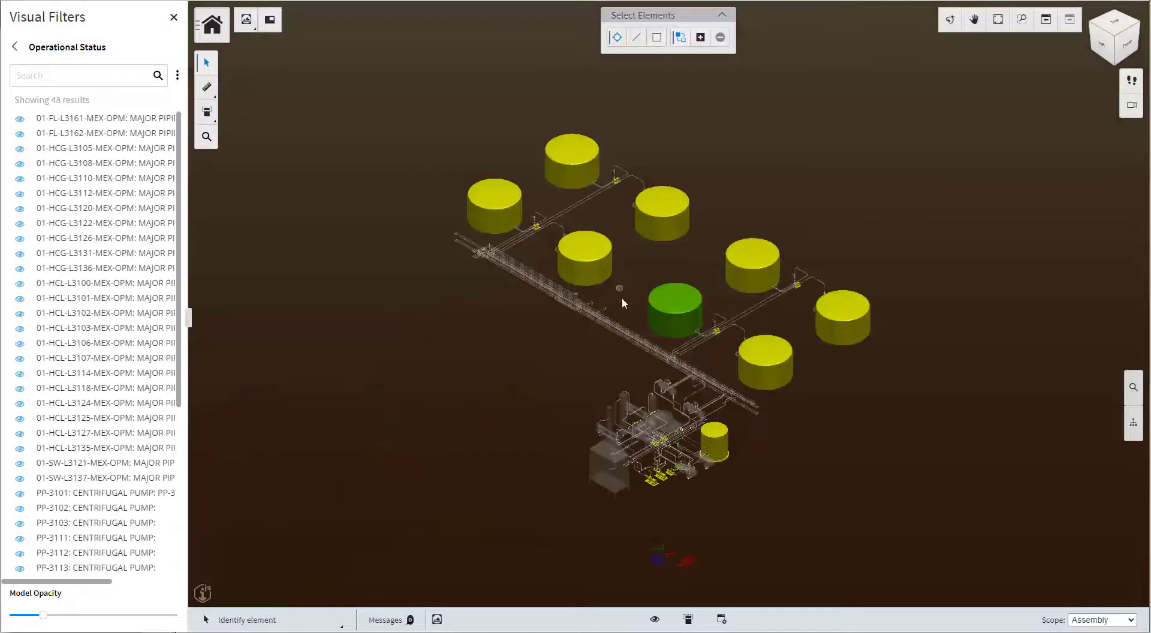
{"action": "mouse_move", "coordinate": [684, 323]}
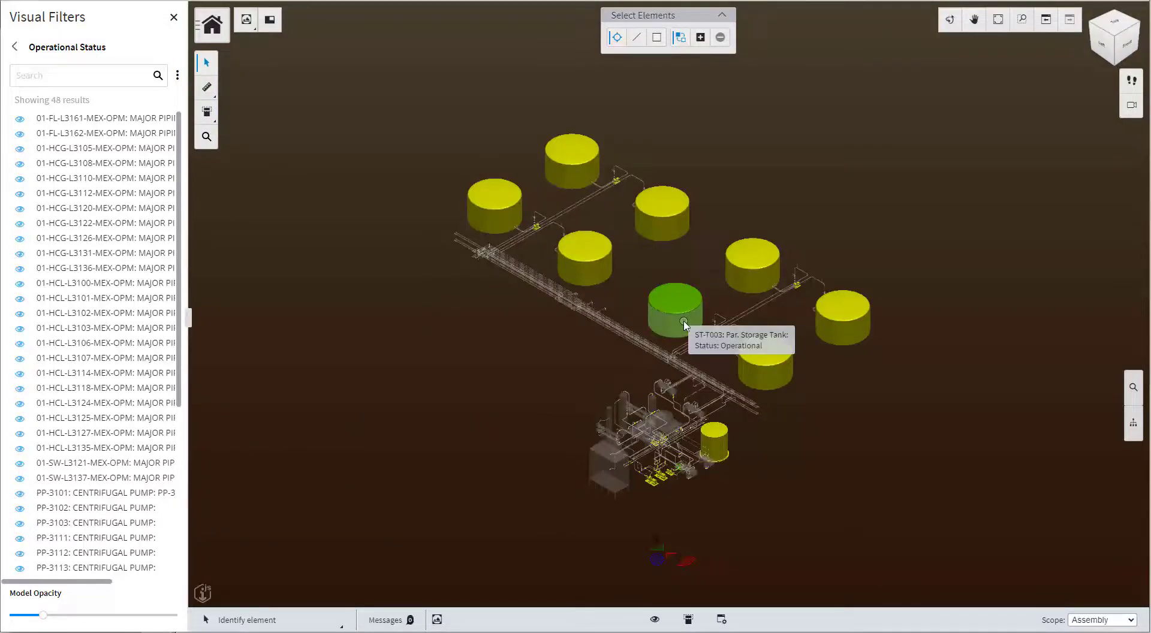
{"action": "mouse_move", "coordinate": [759, 365]}
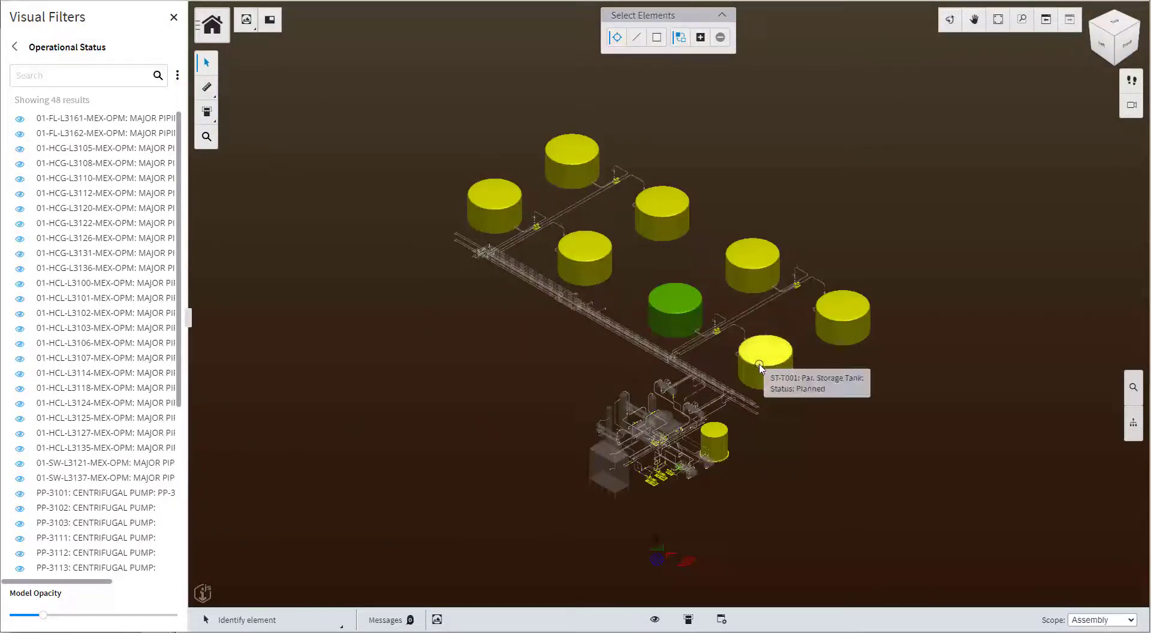
{"action": "scroll", "coordinate": [689, 464], "scroll_direction": "up", "scroll_amount": 6}
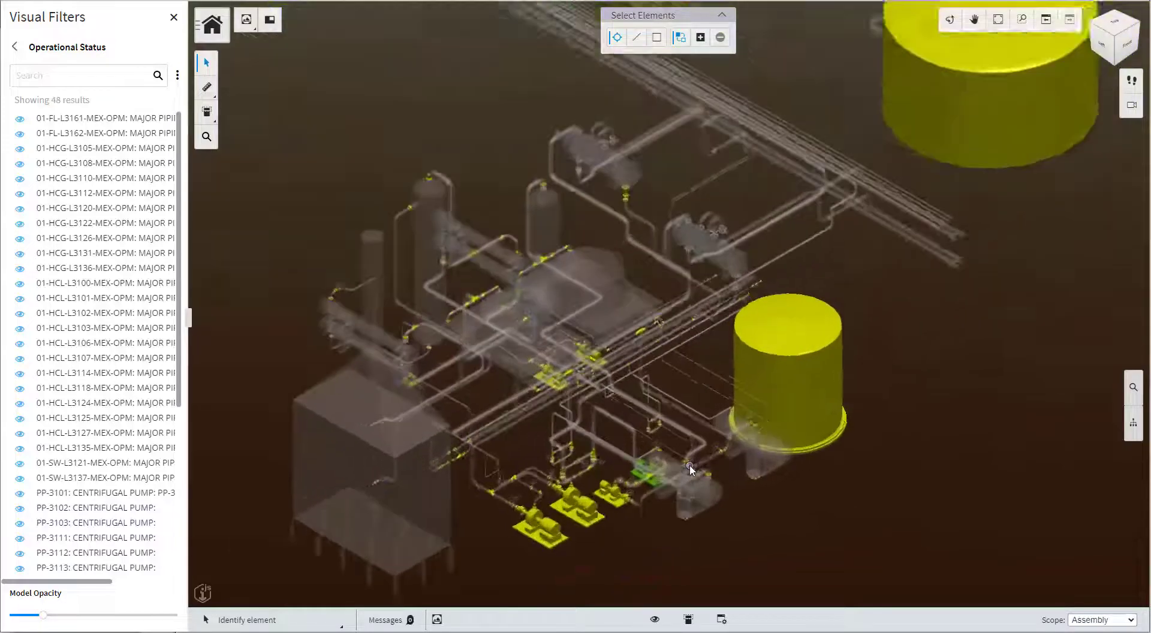
{"action": "scroll", "coordinate": [689, 466], "scroll_direction": "up", "scroll_amount": 5}
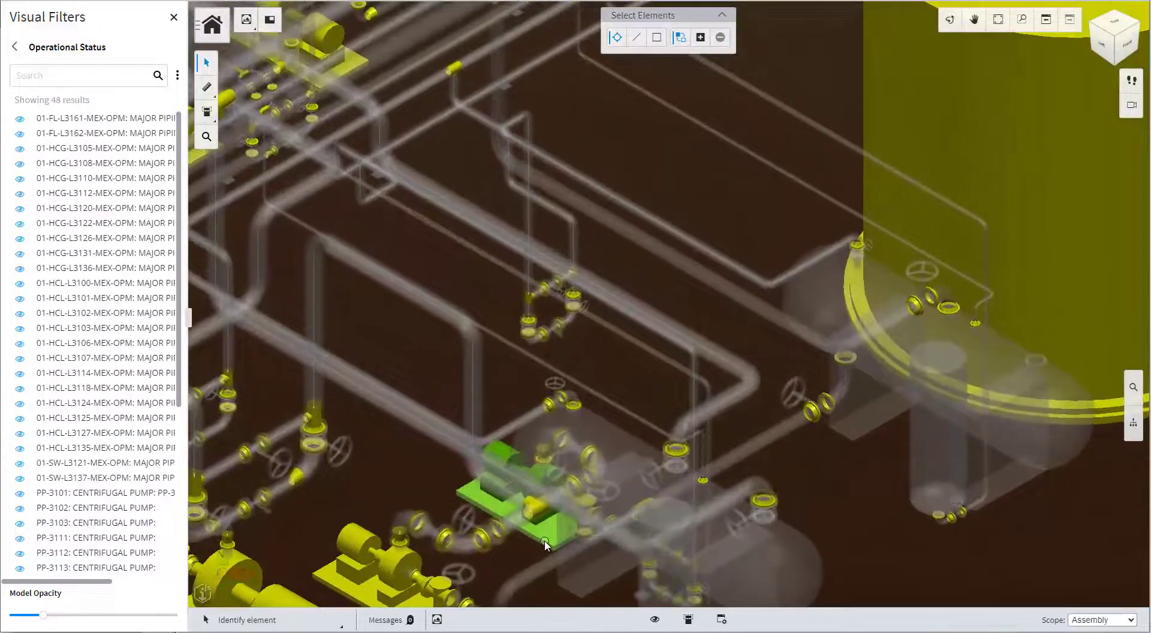
{"action": "mouse_move", "coordinate": [545, 545]}
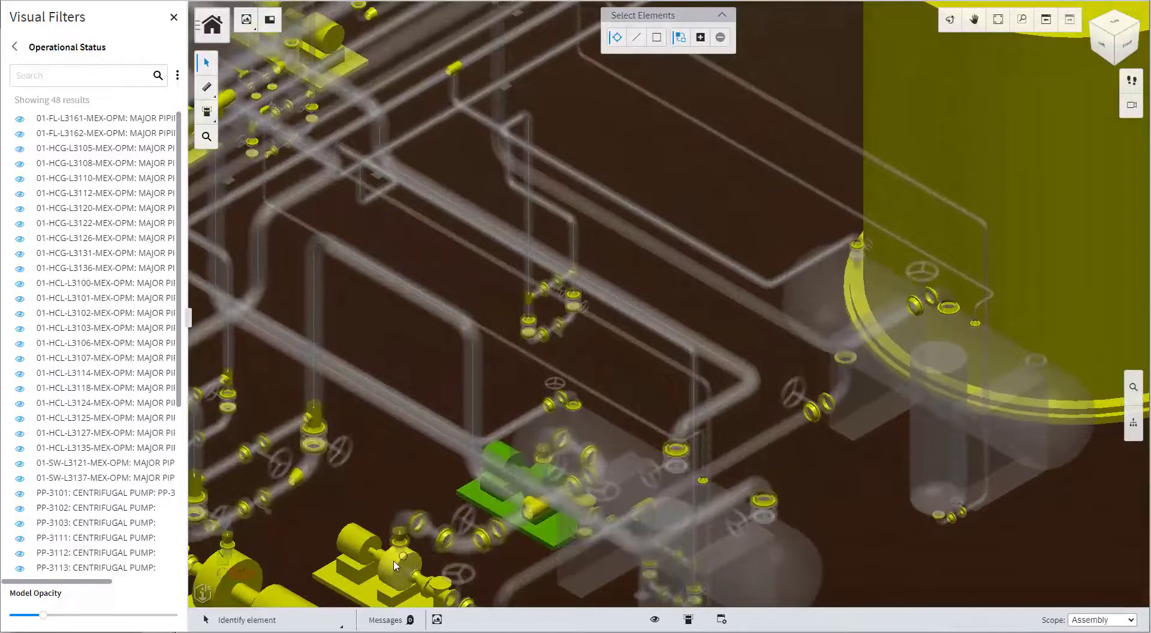
{"action": "mouse_move", "coordinate": [394, 564]}
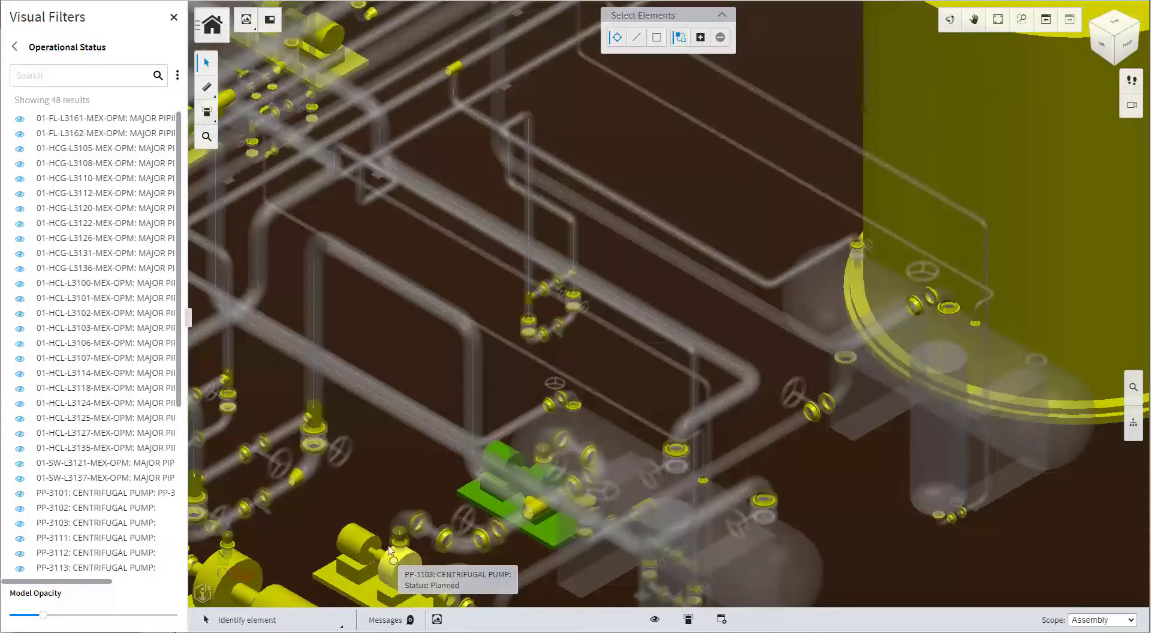
{"action": "left_click", "coordinate": [15, 49]}
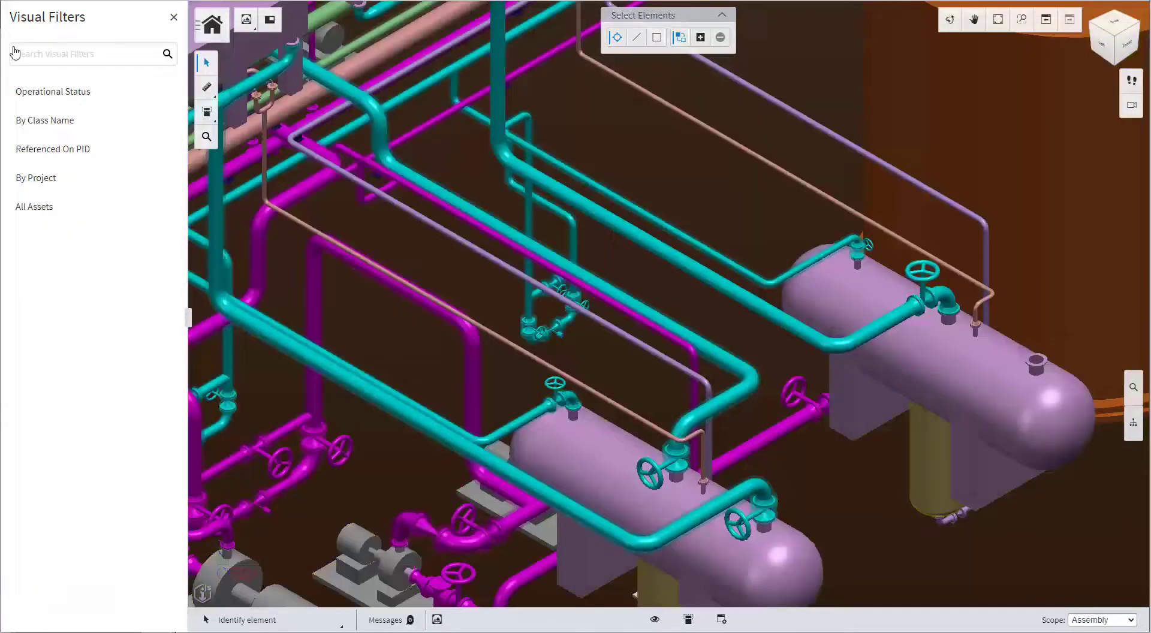
Apply the Referenced On PID filter with Is Referenced On PID set to Yes
{"action": "left_click", "coordinate": [58, 154]}
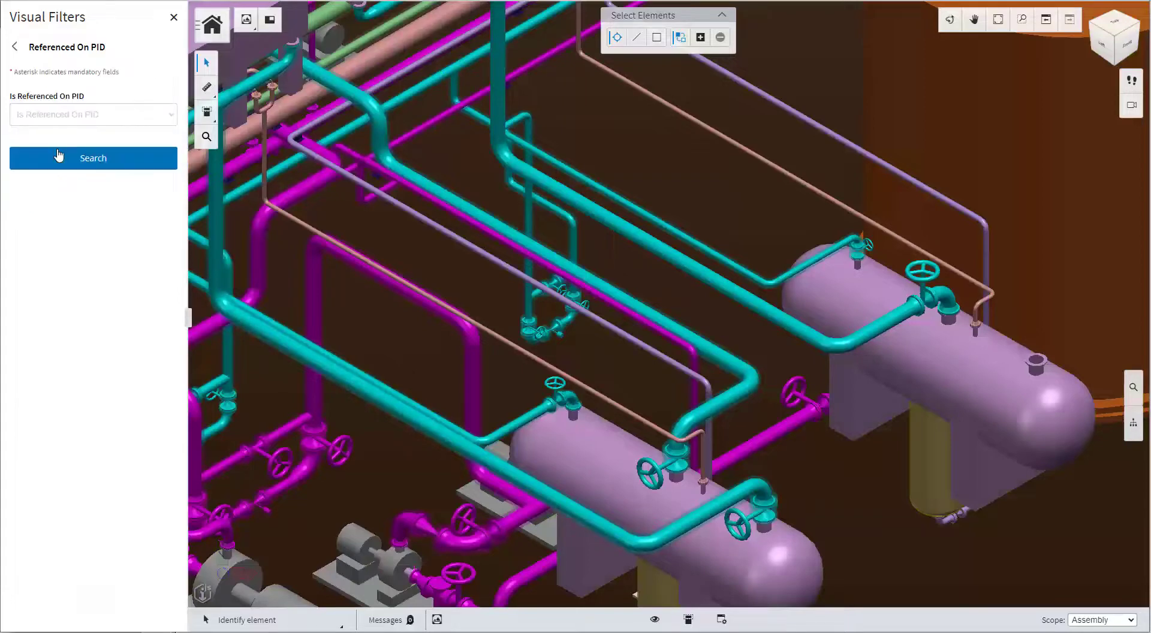
{"action": "left_click", "coordinate": [62, 119]}
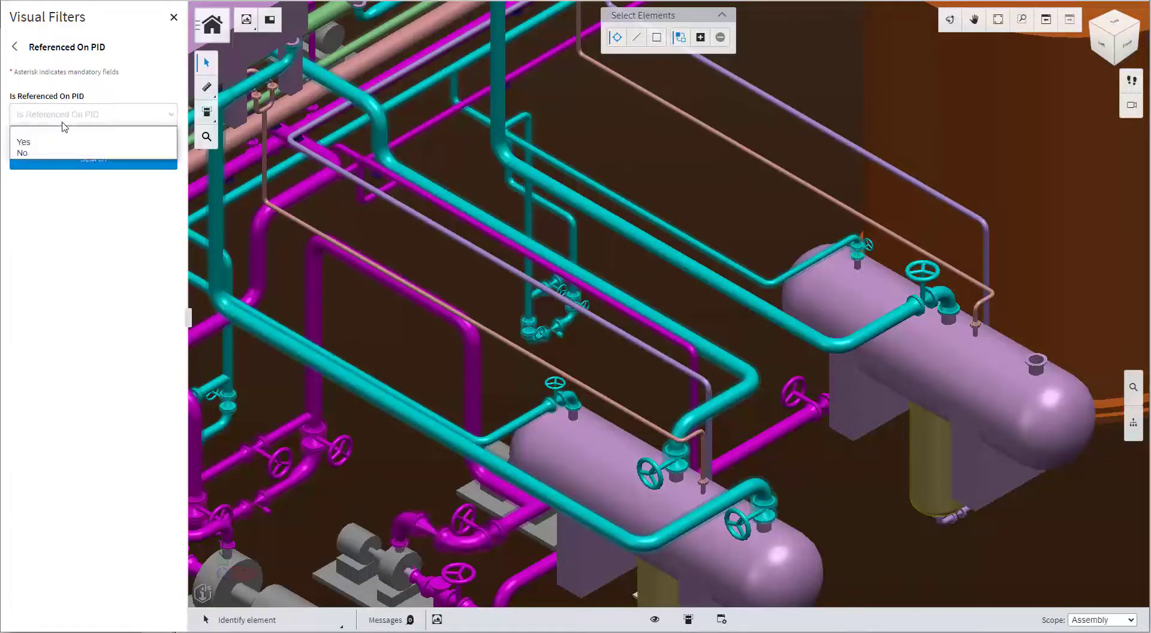
{"action": "left_click", "coordinate": [41, 143]}
{"action": "left_click", "coordinate": [90, 158]}
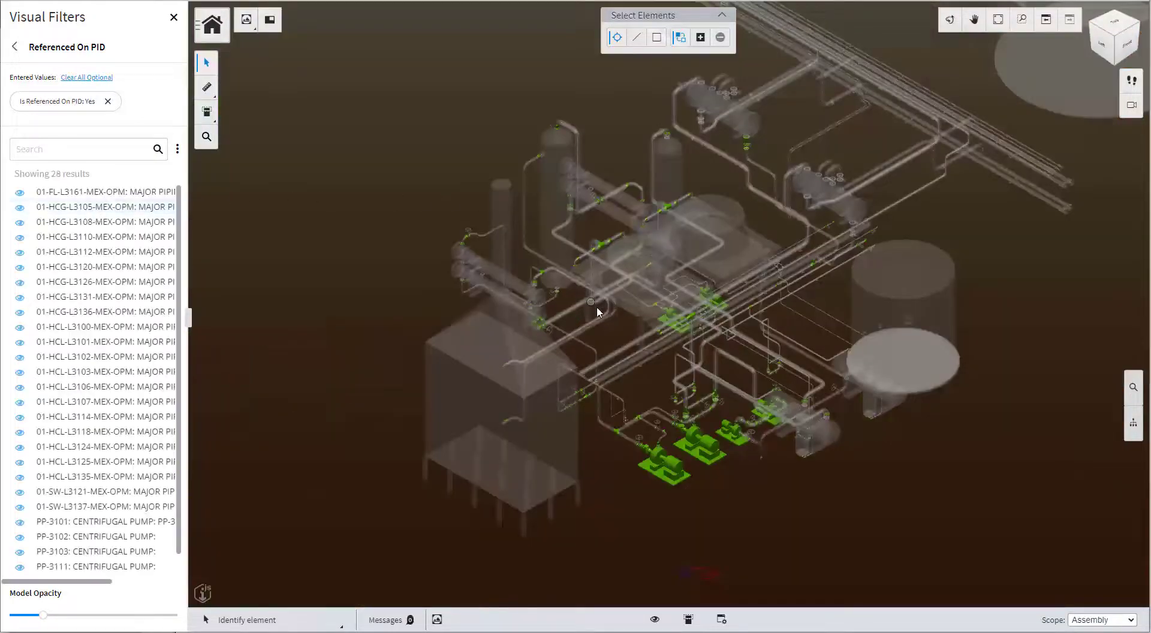
Select pump PP-3101, locate it on the P&ID in an inset view, then clear the selection and leave the Referenced On PID filter
{"action": "double_click", "coordinate": [663, 477]}
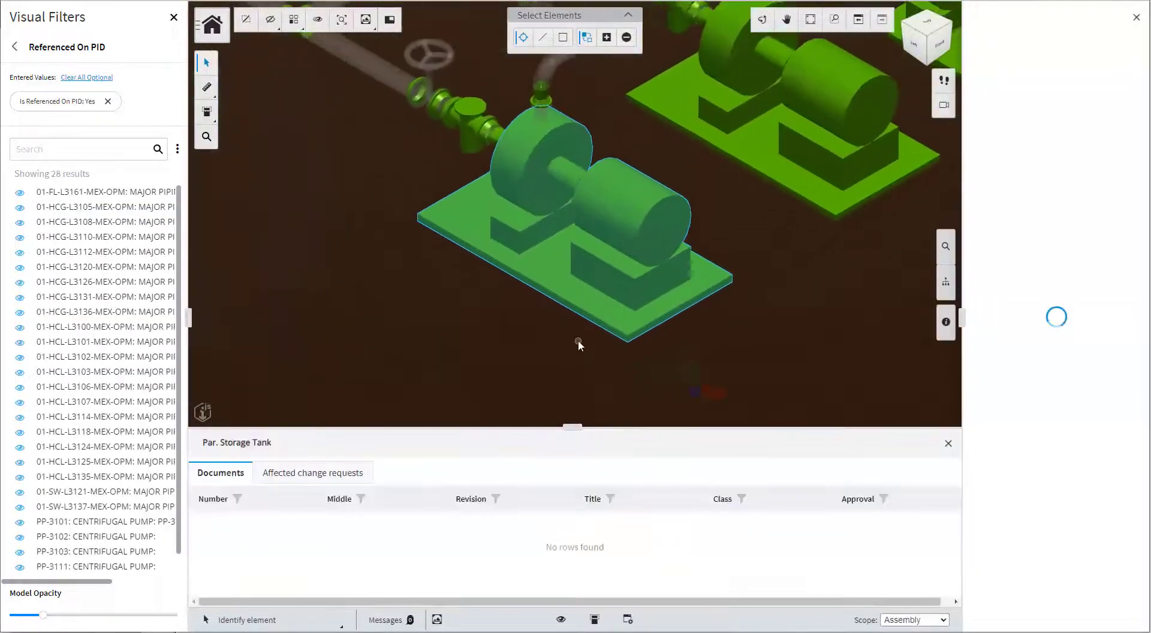
{"action": "left_click", "coordinate": [389, 22]}
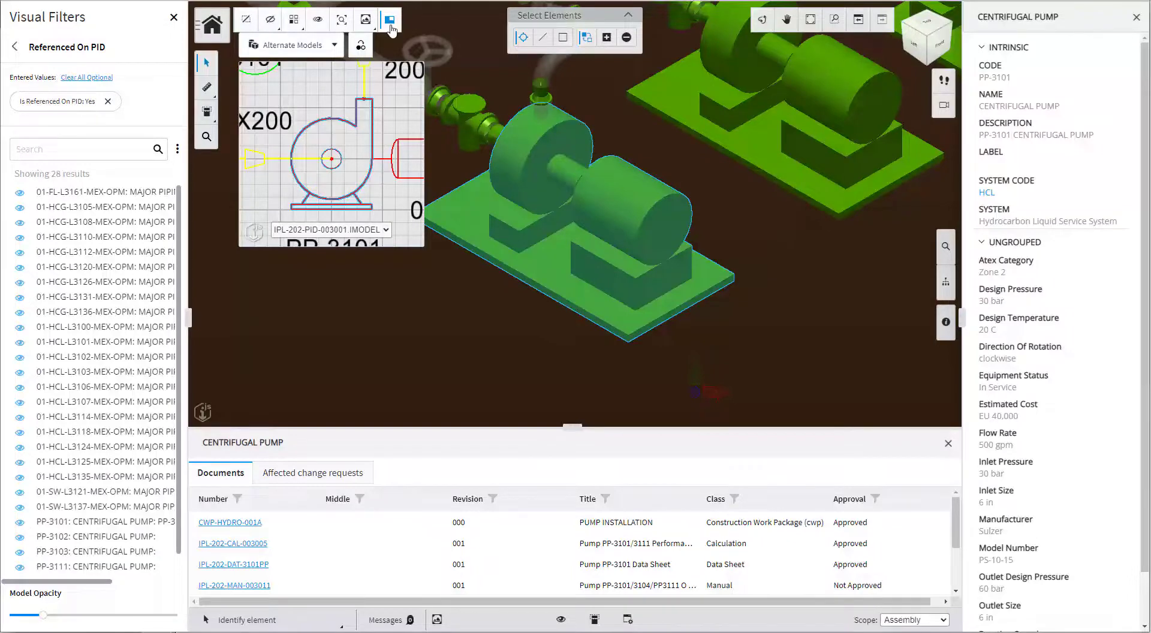
{"action": "left_click", "coordinate": [253, 24]}
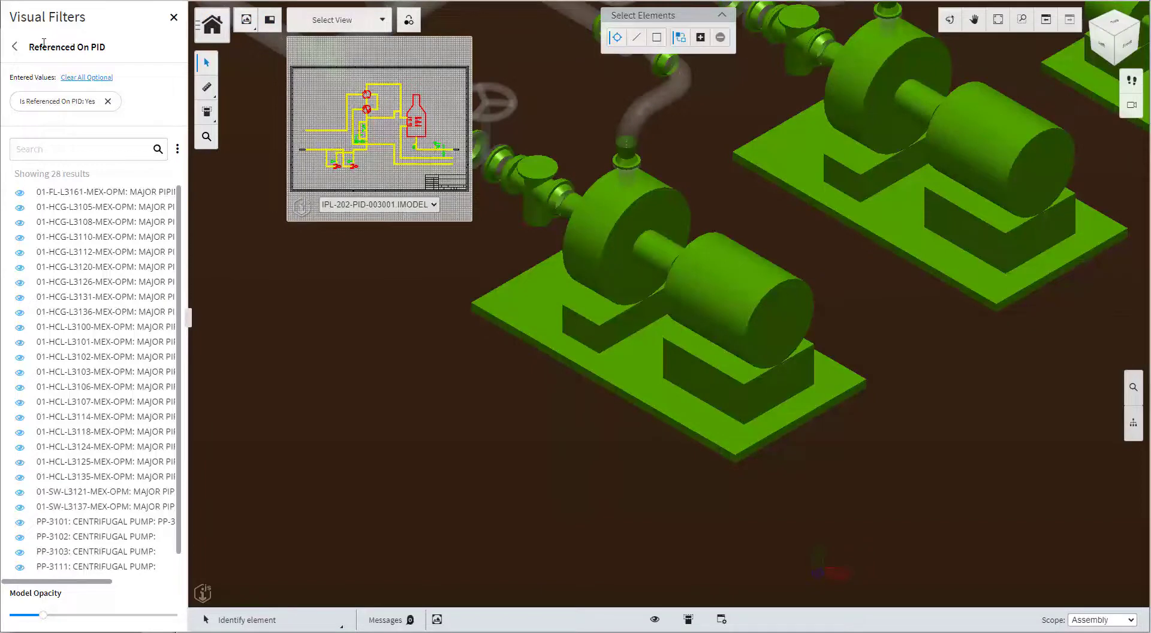
{"action": "left_click", "coordinate": [15, 51]}
{"action": "left_click", "coordinate": [15, 53]}
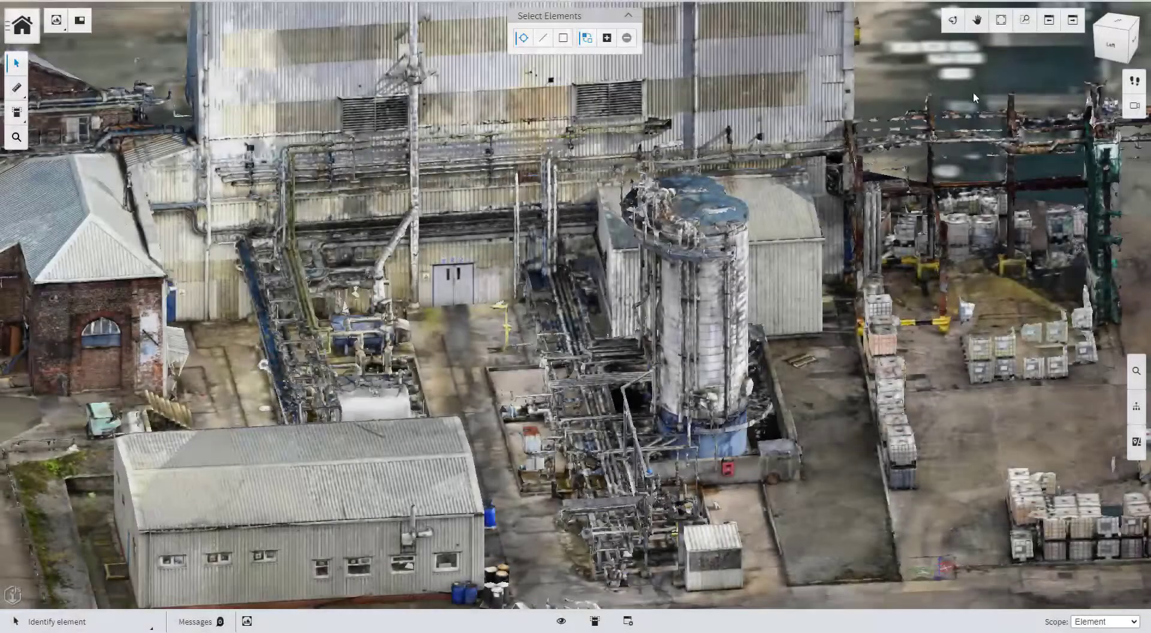
Select pump PP-3103 beside the horizontal silver tank in the reality model to review its data and documents
{"action": "left_click", "coordinate": [1023, 22]}
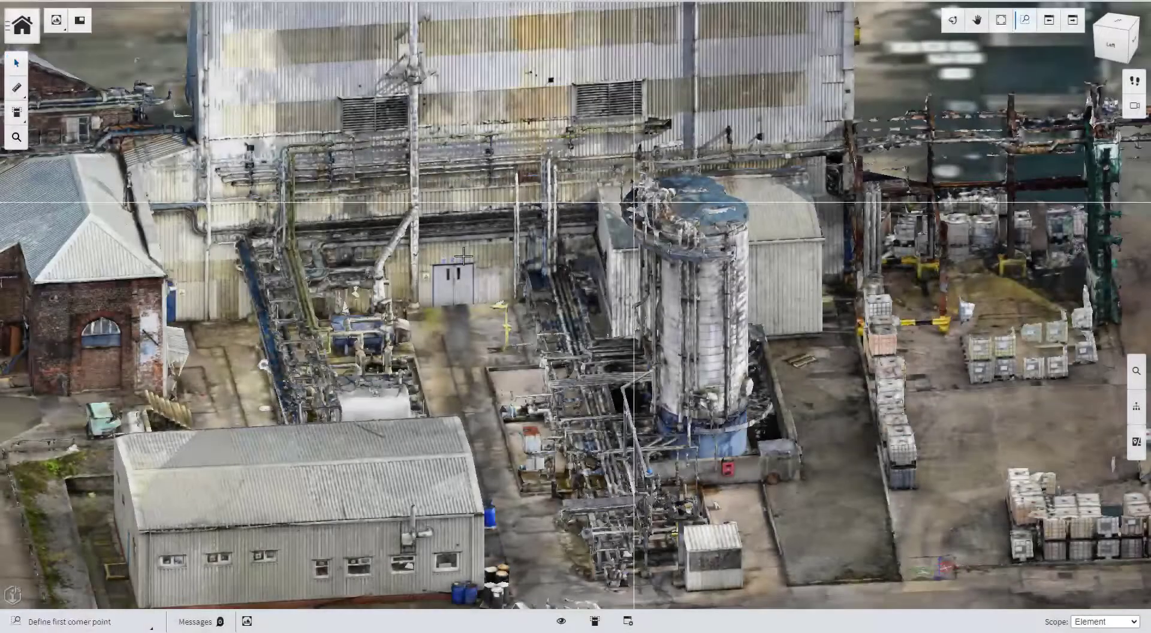
{"action": "left_click", "coordinate": [491, 347]}
{"action": "left_click", "coordinate": [645, 454]}
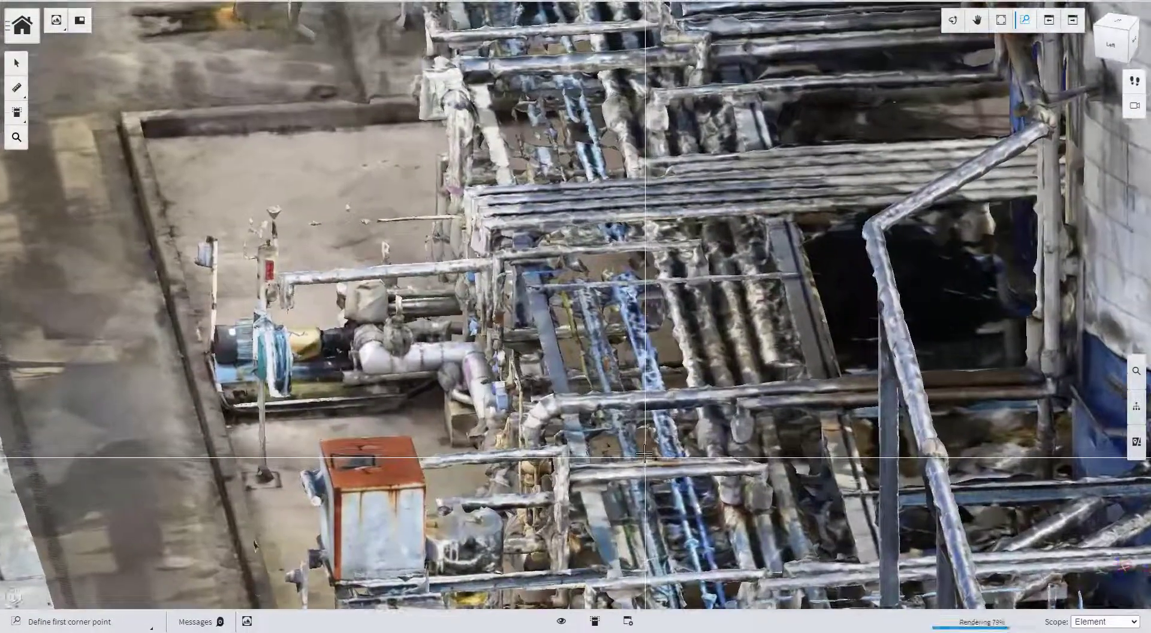
{"action": "left_click", "coordinate": [977, 20]}
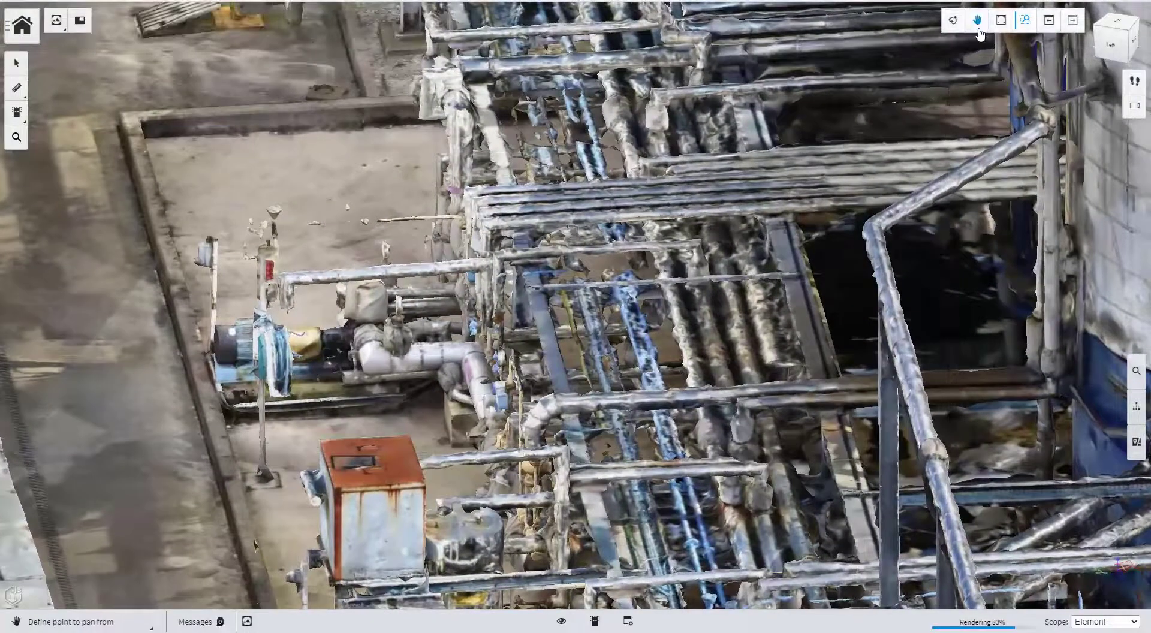
{"action": "left_click_drag", "start_coordinate": [412, 304], "coordinate": [761, 340]}
{"action": "left_click", "coordinate": [753, 355]}
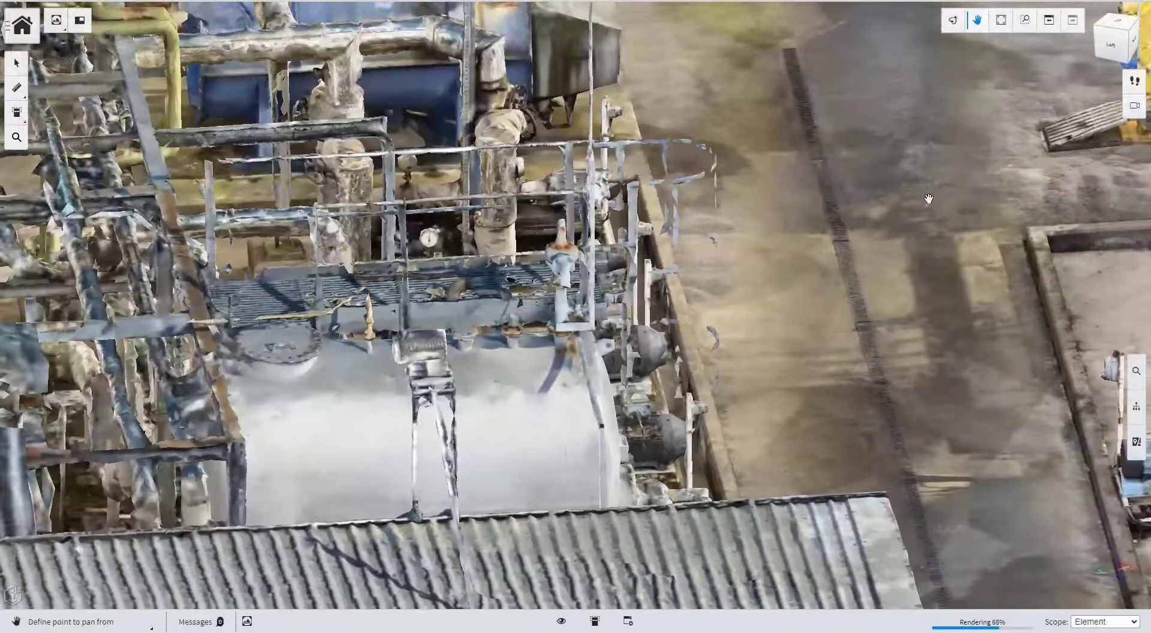
{"action": "left_click", "coordinate": [955, 24]}
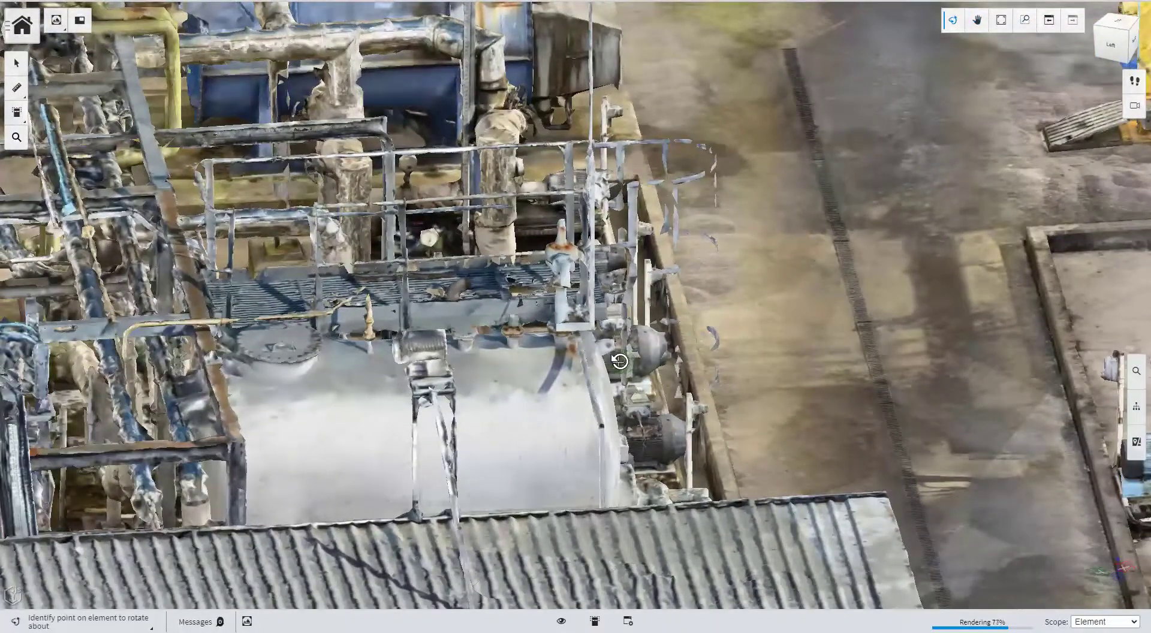
{"action": "left_click", "coordinate": [630, 360]}
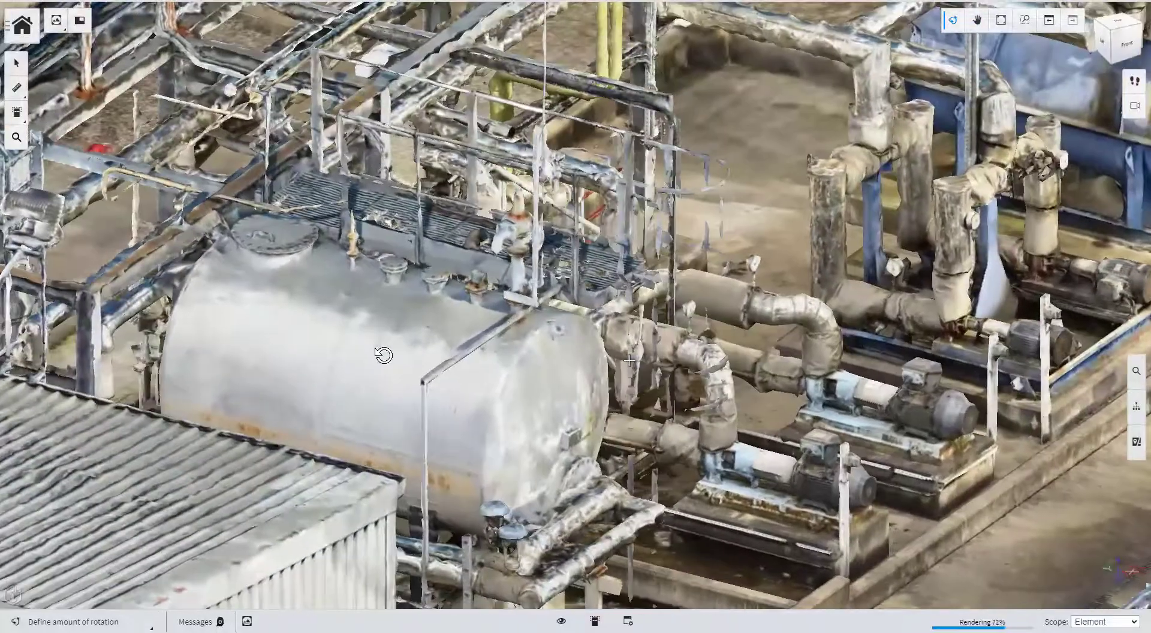
{"action": "left_click", "coordinate": [106, 52]}
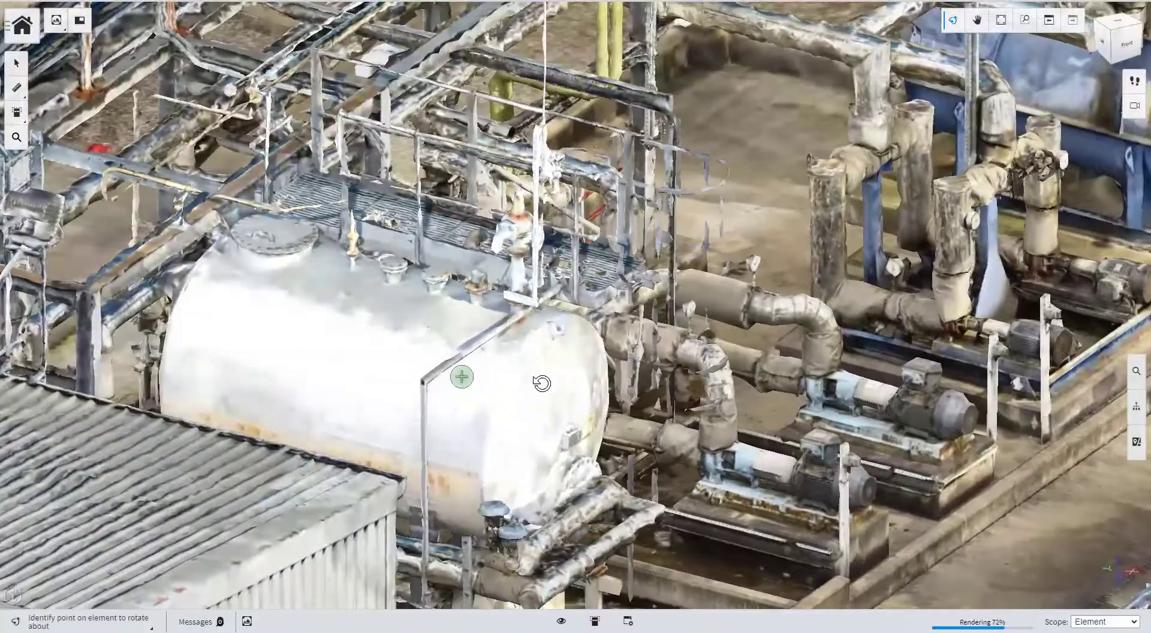
{"action": "left_click", "coordinate": [16, 62]}
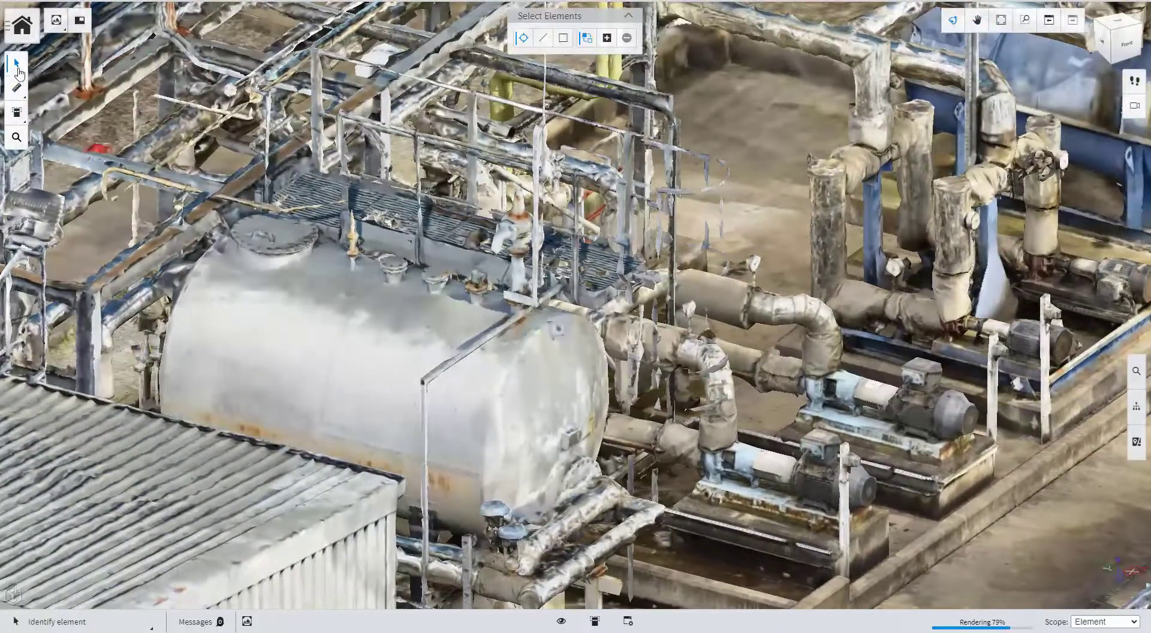
{"action": "left_click", "coordinate": [891, 408]}
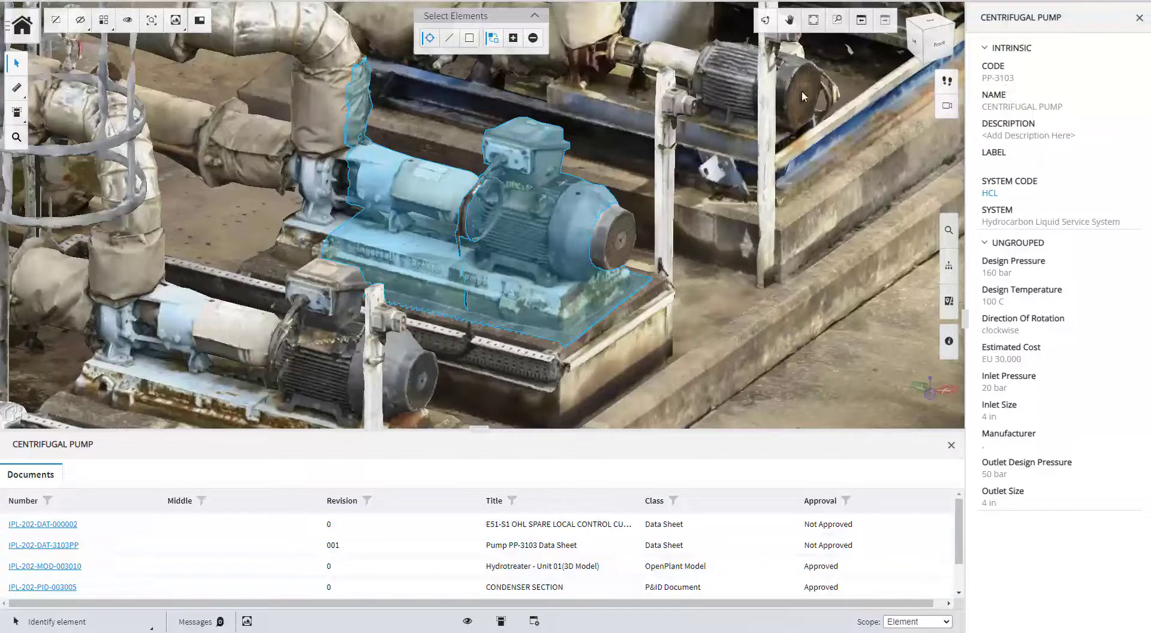
Show pump PP-3103 in an inset view of the IPL-202-MOD-003010 iModel, then clear the selection and close the inset
{"action": "left_click", "coordinate": [198, 22]}
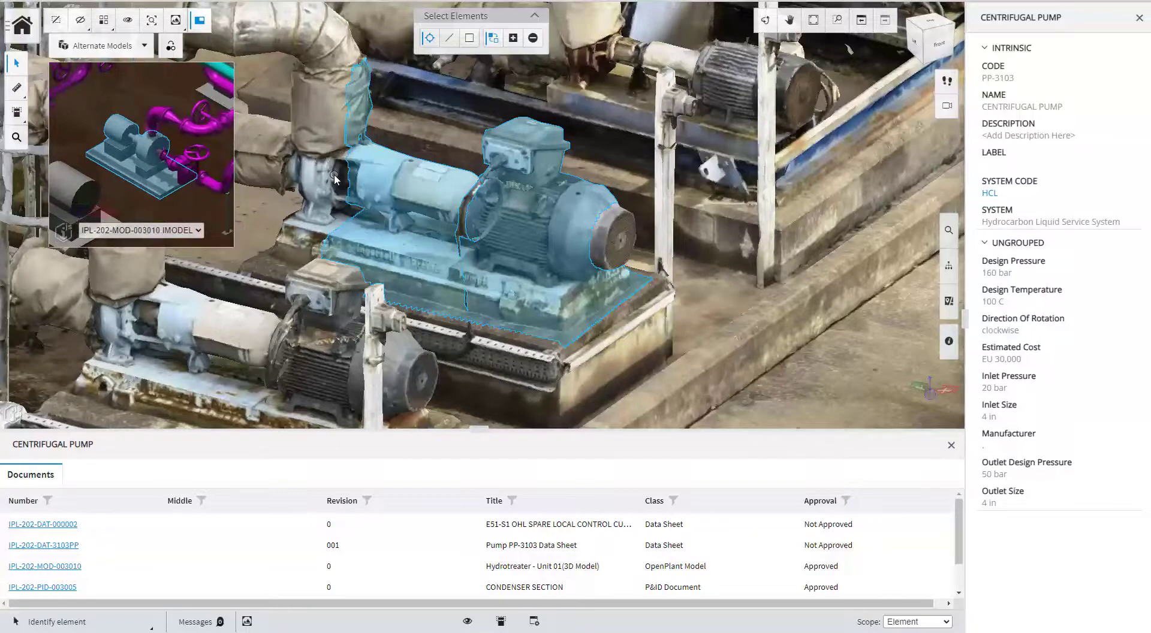
{"action": "left_click", "coordinate": [56, 24]}
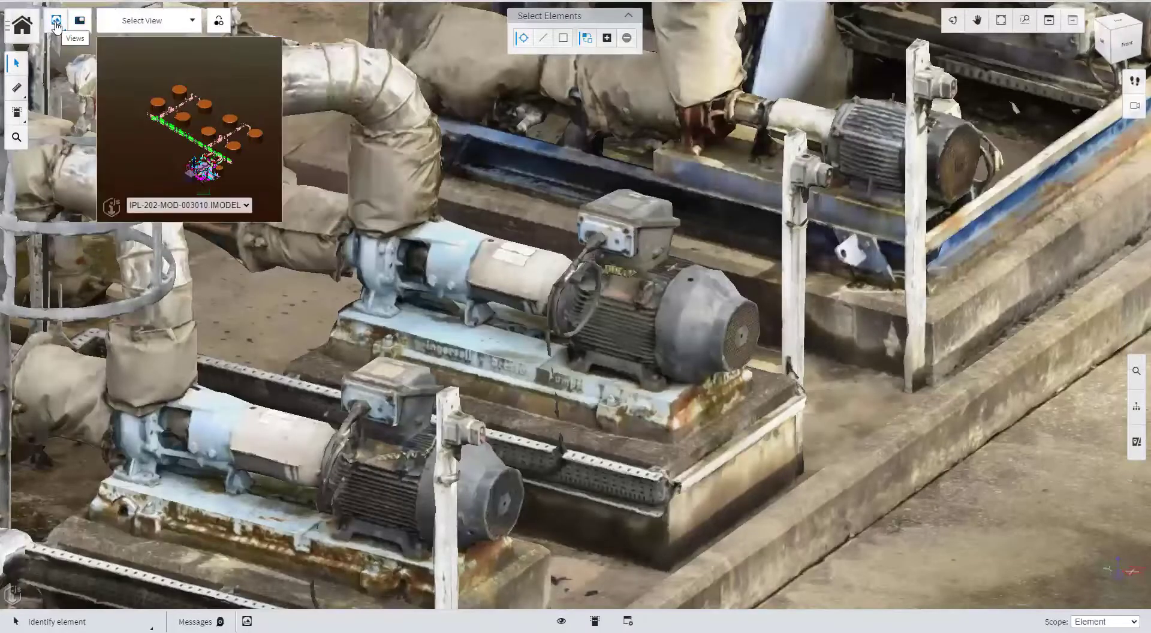
{"action": "left_click", "coordinate": [56, 23]}
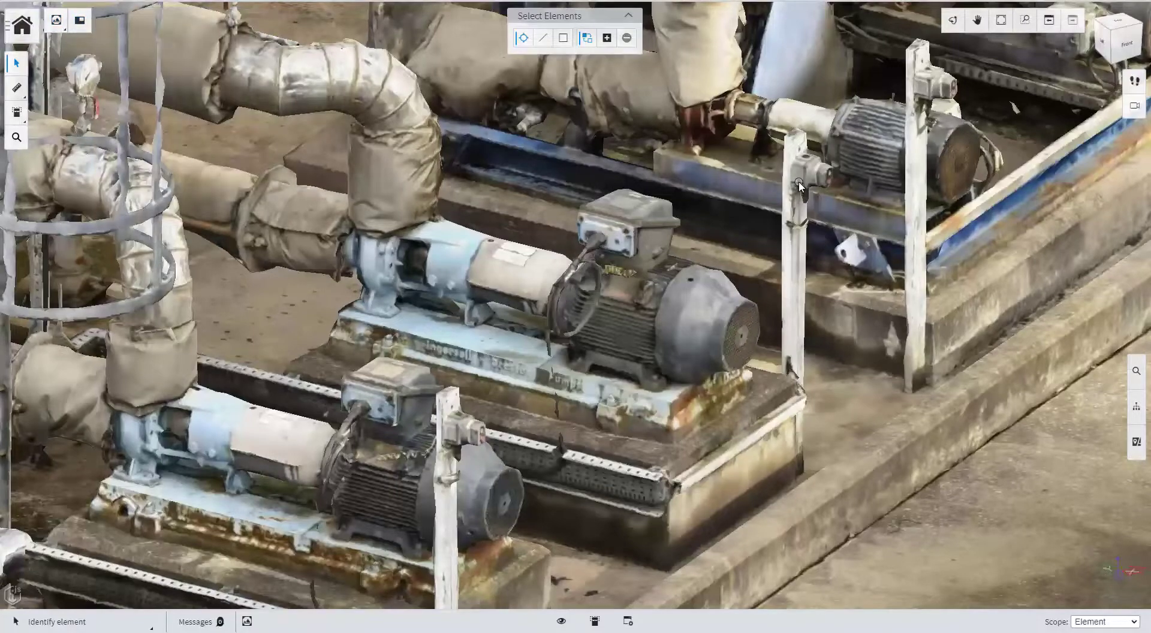
Select the tall vertical storage tank ST-T008 beside the pipe rack in the reality model to review its data and documents
{"action": "scroll", "coordinate": [800, 187], "scroll_direction": "down", "scroll_amount": 10}
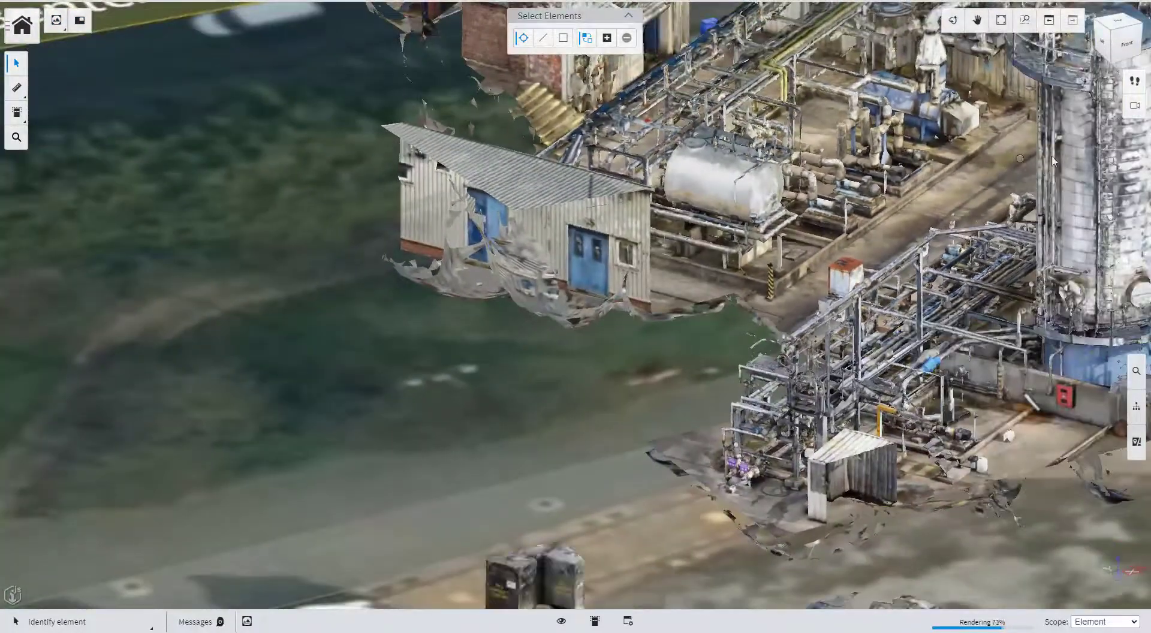
{"action": "left_click", "coordinate": [1053, 161]}
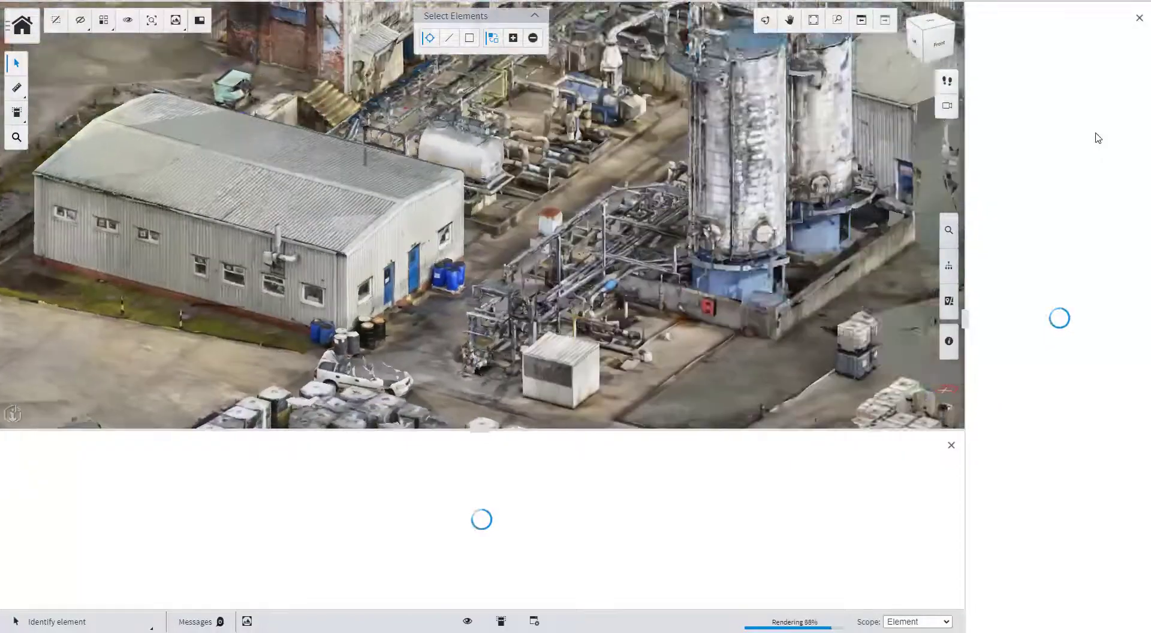
{"action": "scroll", "coordinate": [736, 125], "scroll_direction": "up", "scroll_amount": 5}
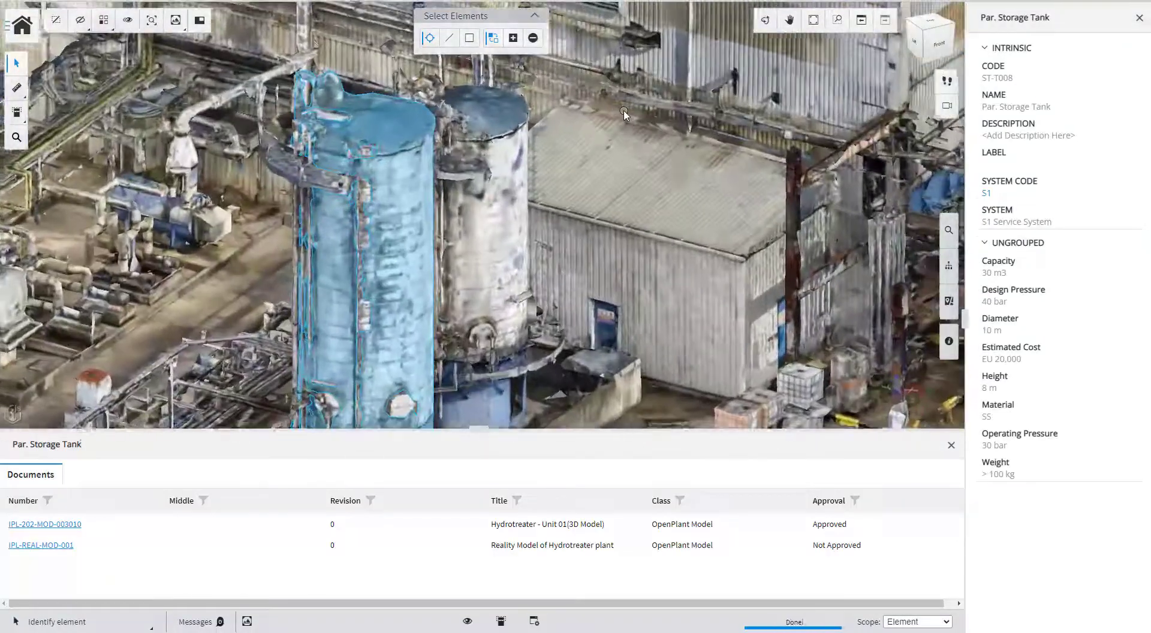
Turn on the display of the Classification physical objects under IPL_Reality_Model_001 in the model tree
{"action": "left_click", "coordinate": [948, 265]}
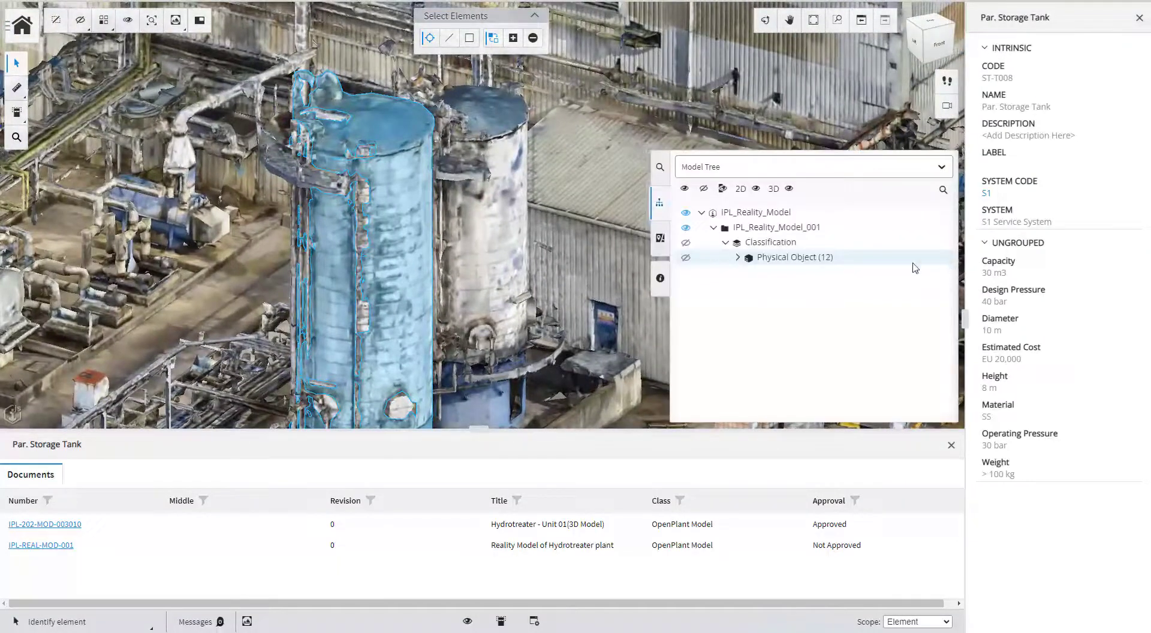
{"action": "left_click", "coordinate": [686, 243]}
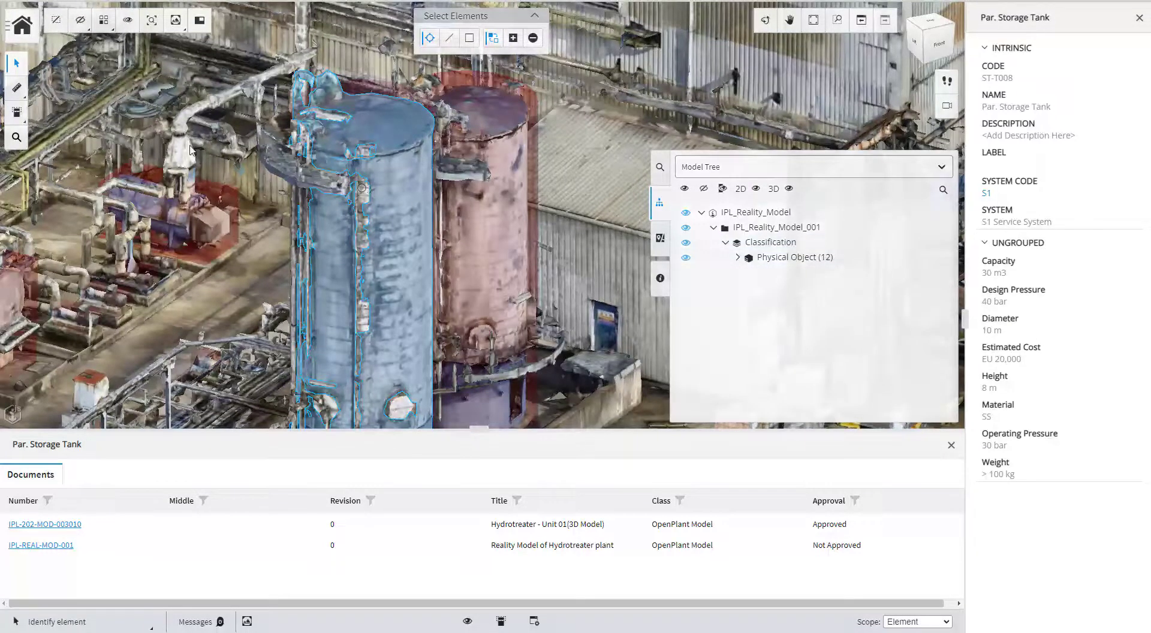
Start a distance measurement at storage tank ST-T008 in the reality model
{"action": "left_click", "coordinate": [18, 89]}
{"action": "left_click", "coordinate": [87, 108]}
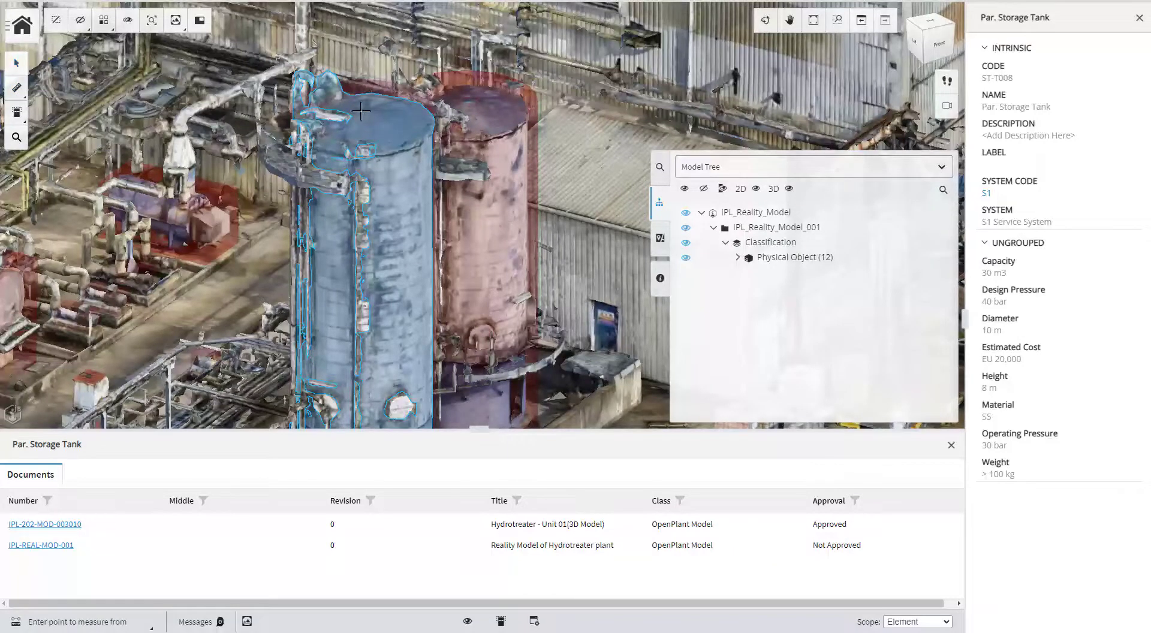